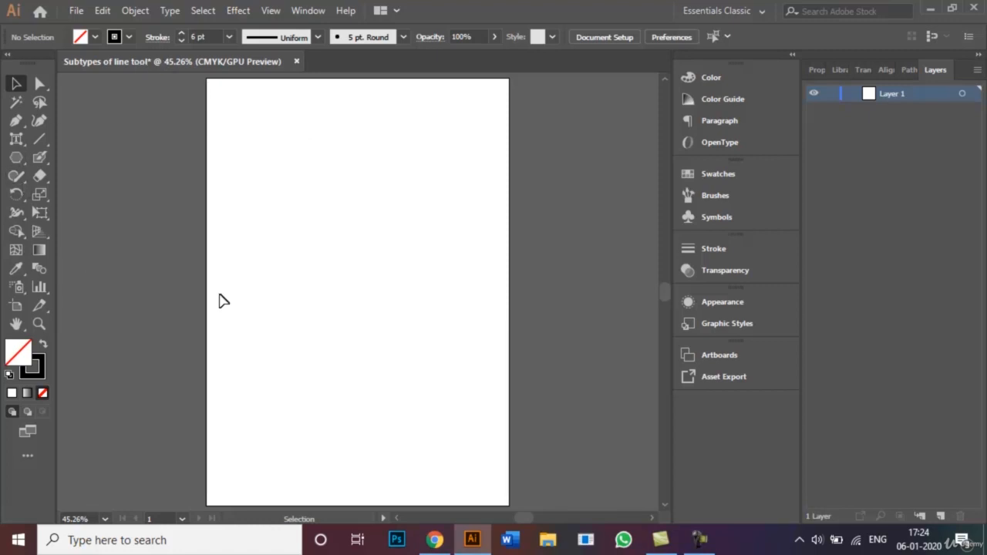
click(752, 13)
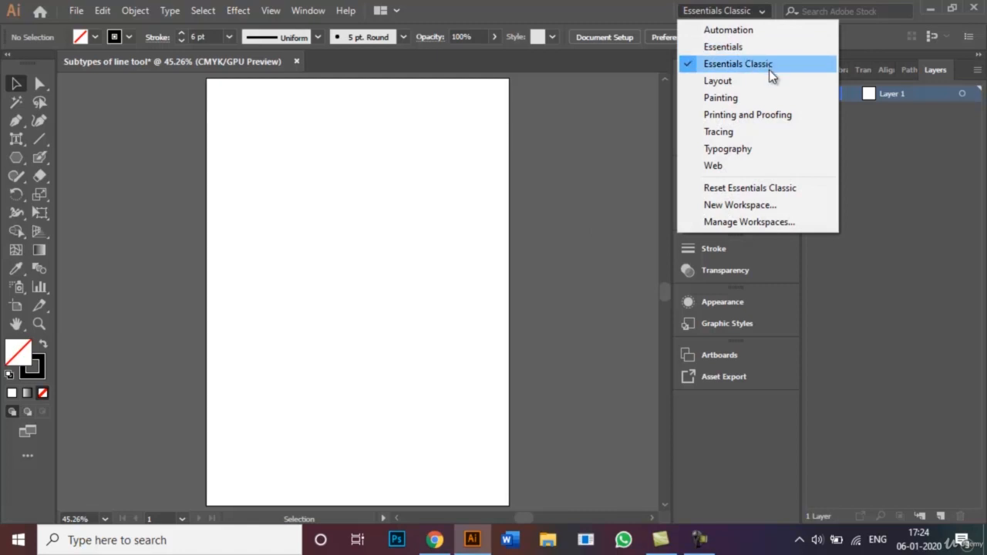
click(759, 17)
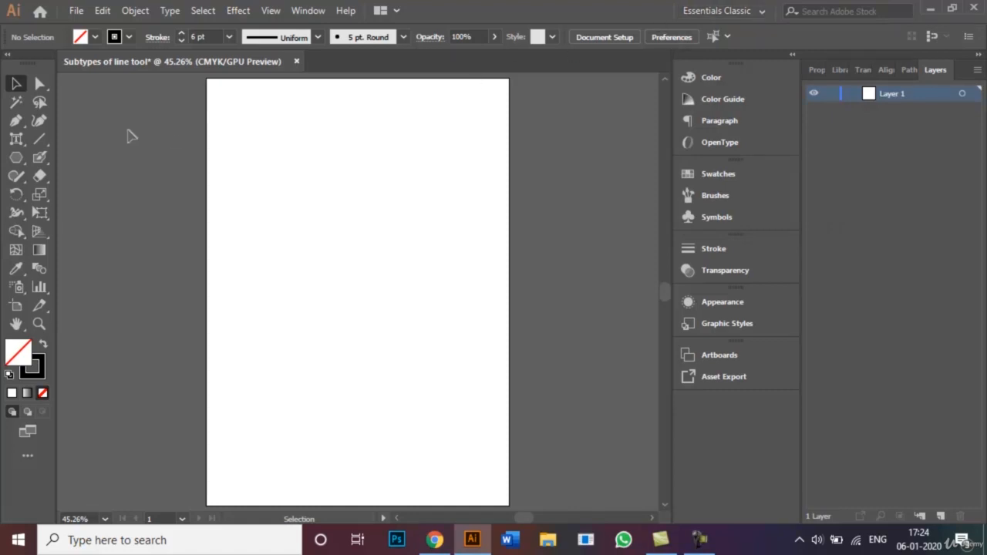
- Draw an open arc with the Arc tool near the artboard's upper-left corner, curving up and to the right
click(44, 142)
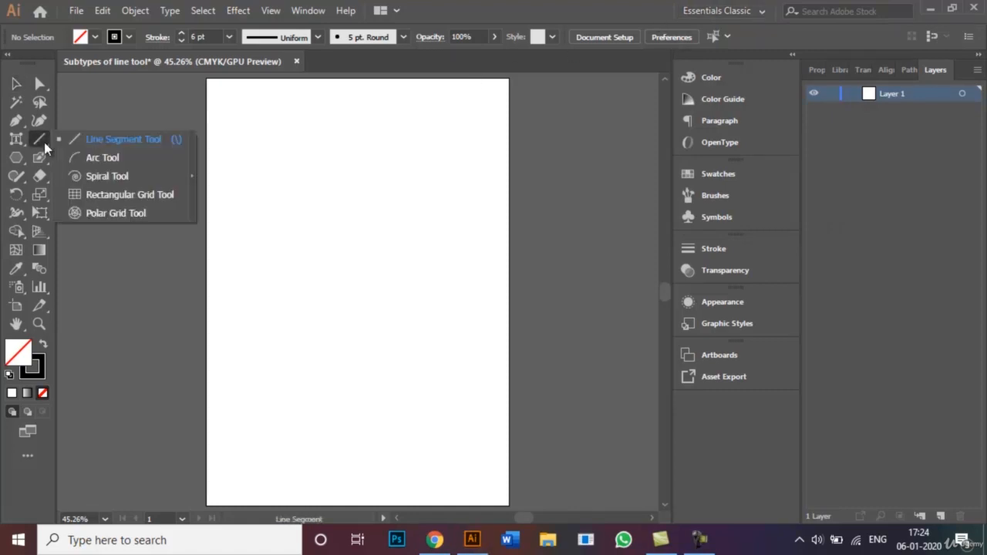
click(106, 160)
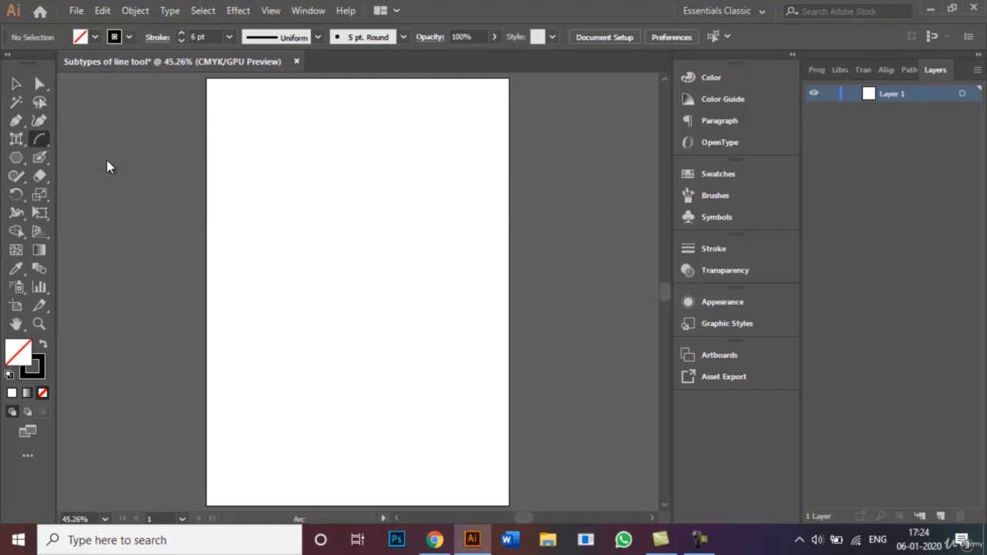
click(237, 226)
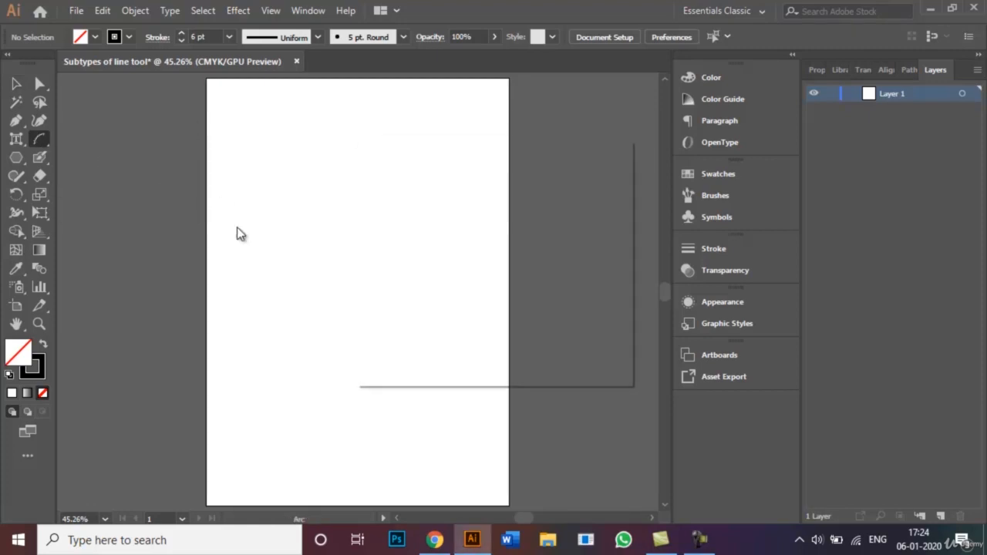
click(580, 347)
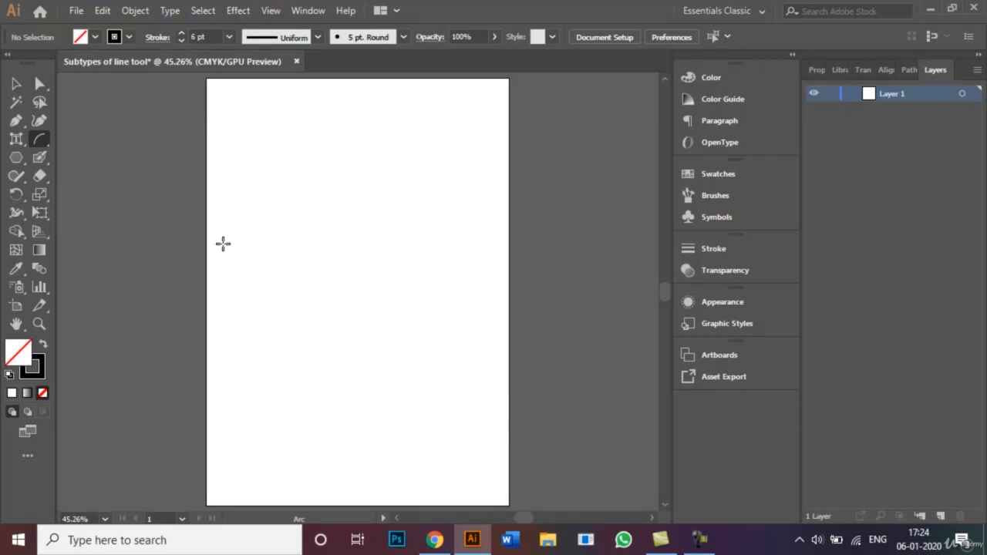
drag(236, 242, 323, 131)
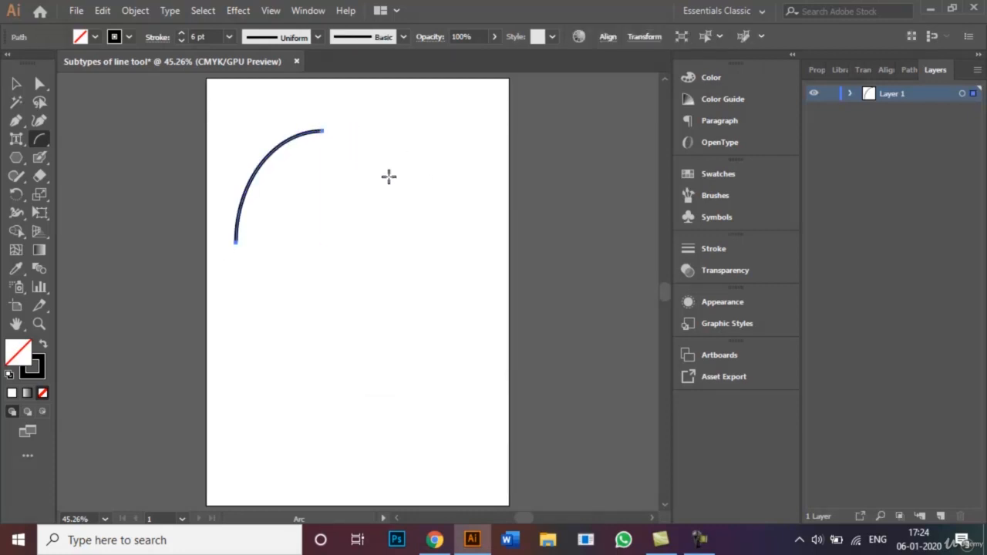
- Draw four arcs end to end below the first one, enclosing a curved shape, with the upper-left arc about 68 by 50 mm
drag(394, 243, 293, 314)
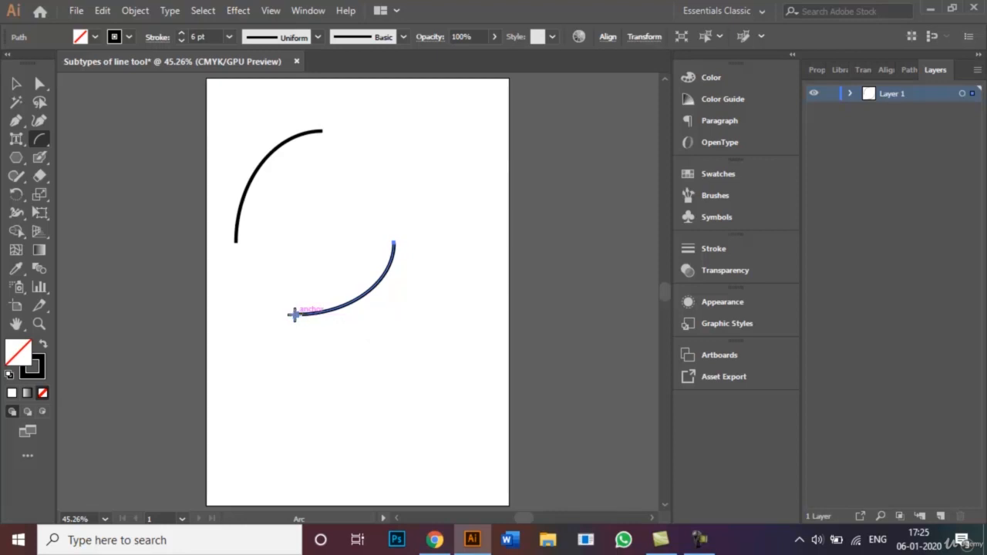
click(293, 314)
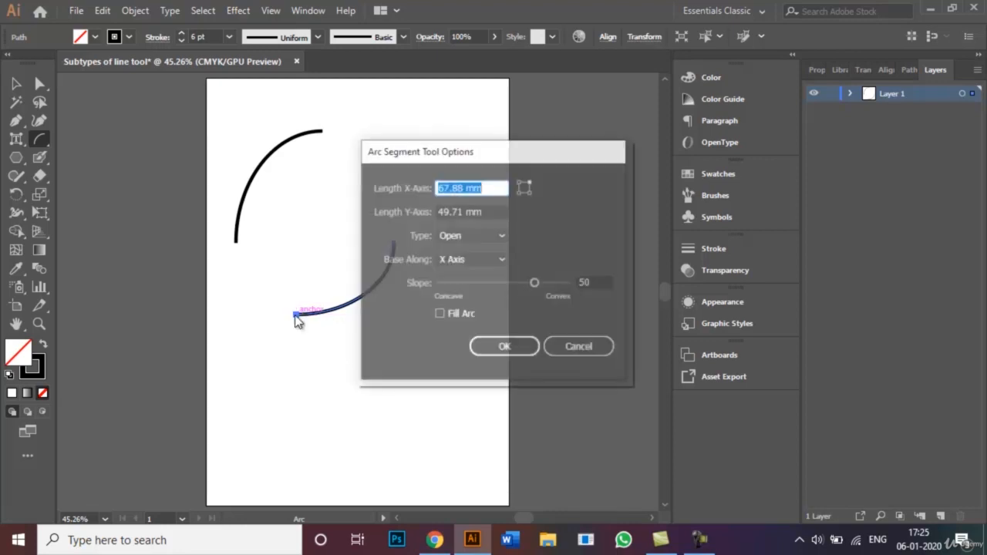
click(550, 348)
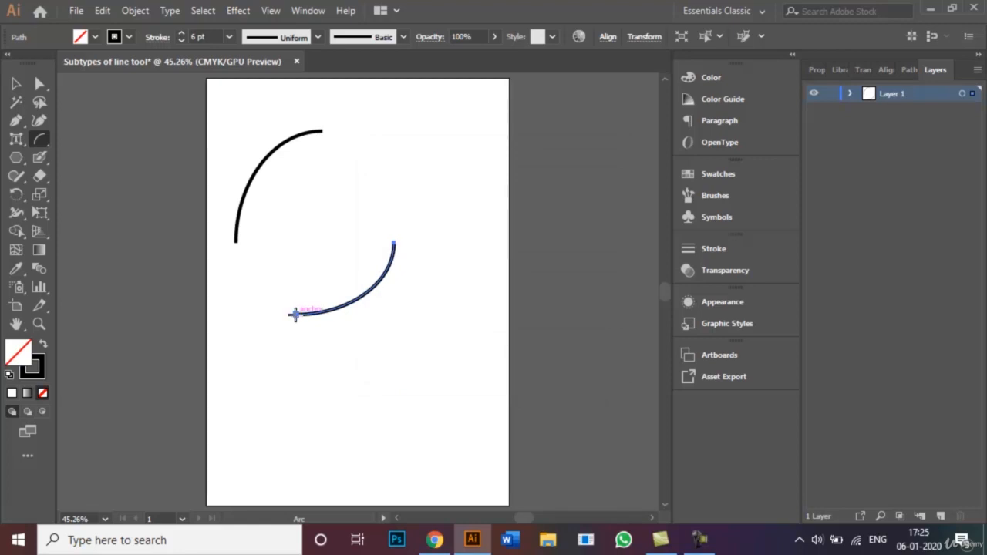
drag(293, 314, 392, 425)
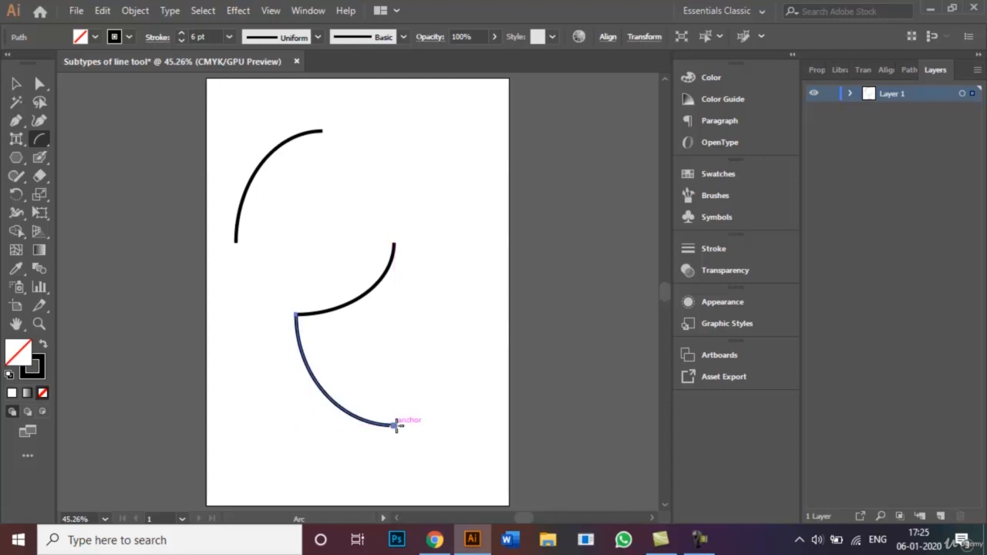
mouse_move(395, 424)
mouse_down()
mouse_move(452, 348)
mouse_move(442, 324)
mouse_move(421, 312)
mouse_move(439, 229)
mouse_move(394, 242)
mouse_up()
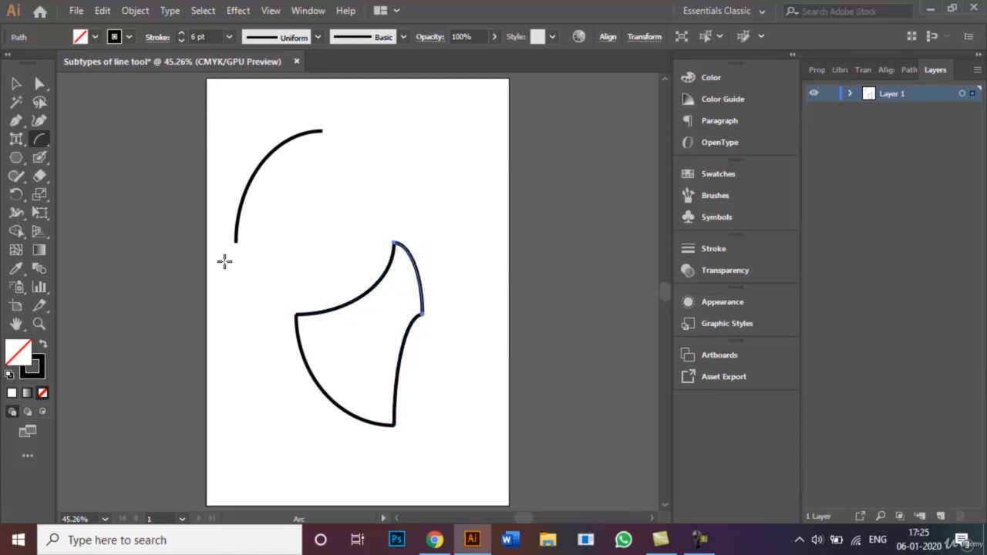
- Select the shape's upper-left and lower-left arcs and join their endpoints at the left corner with the Join tool
click(14, 83)
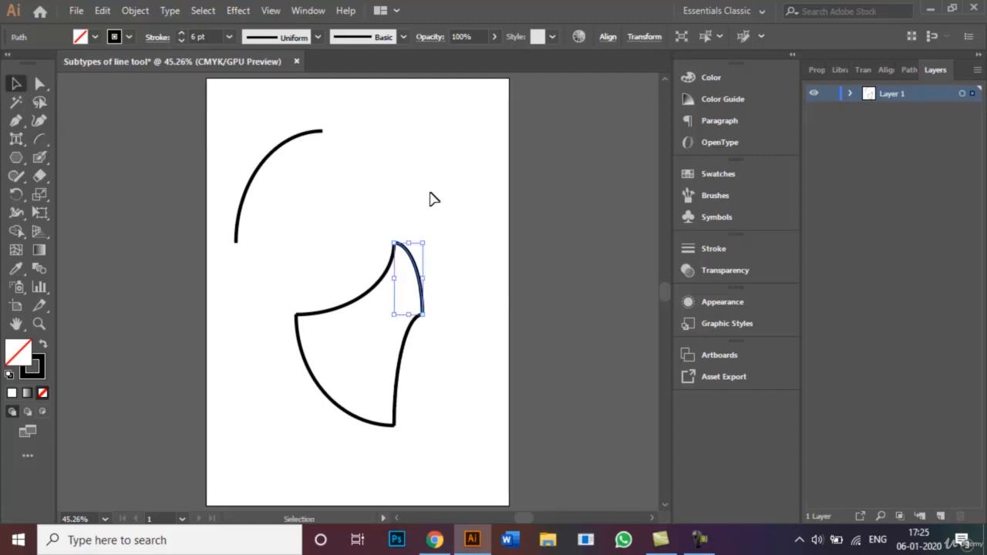
click(414, 212)
key(ctrl+plus)
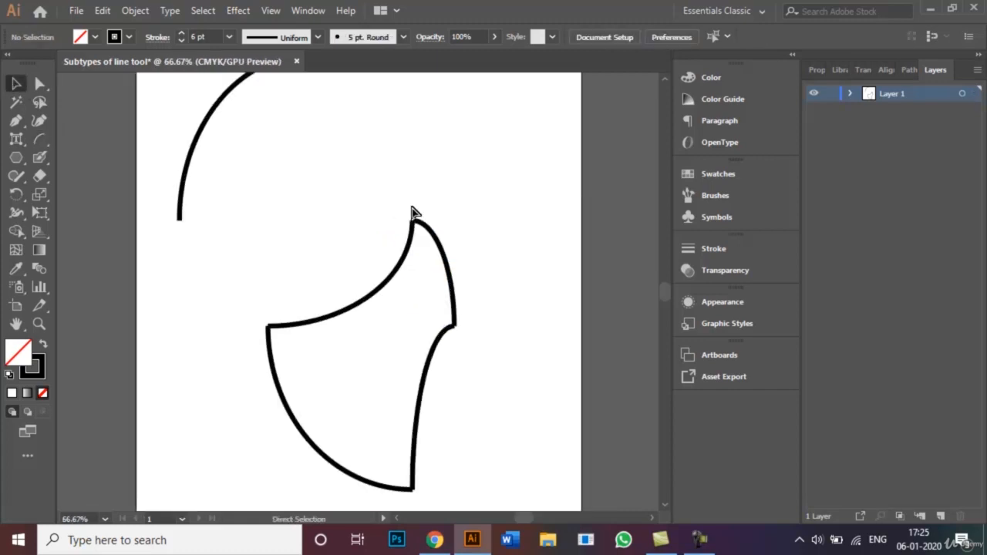
click(341, 309)
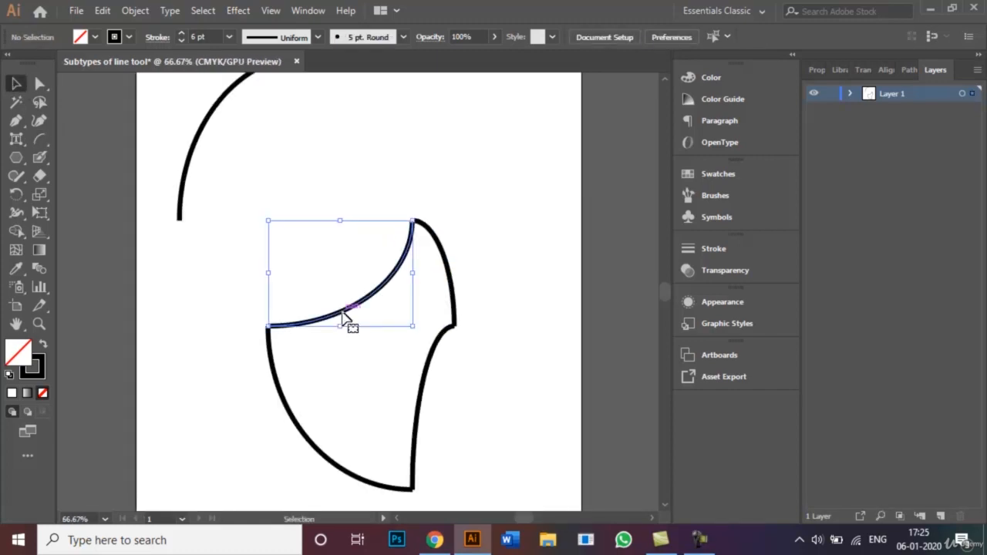
shift+click(278, 393)
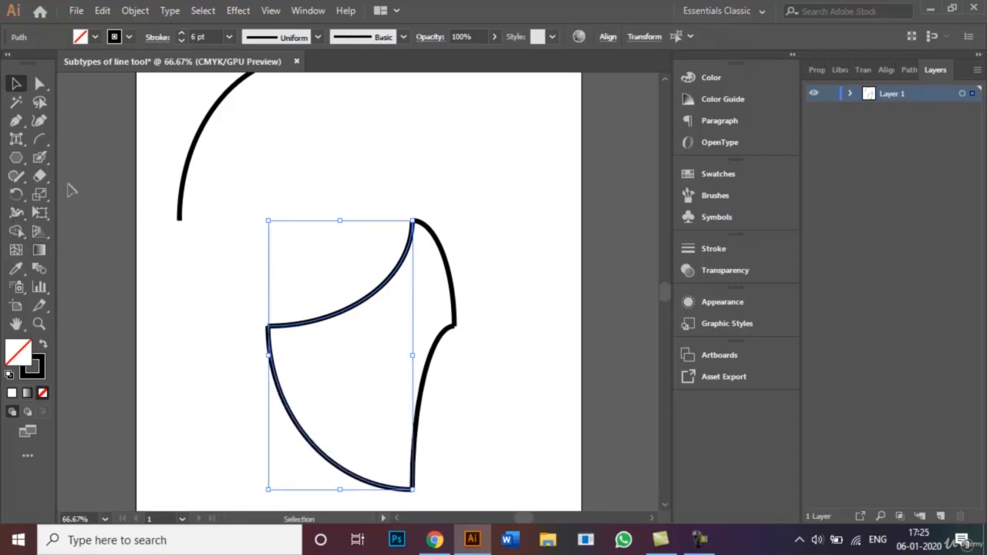
click(17, 177)
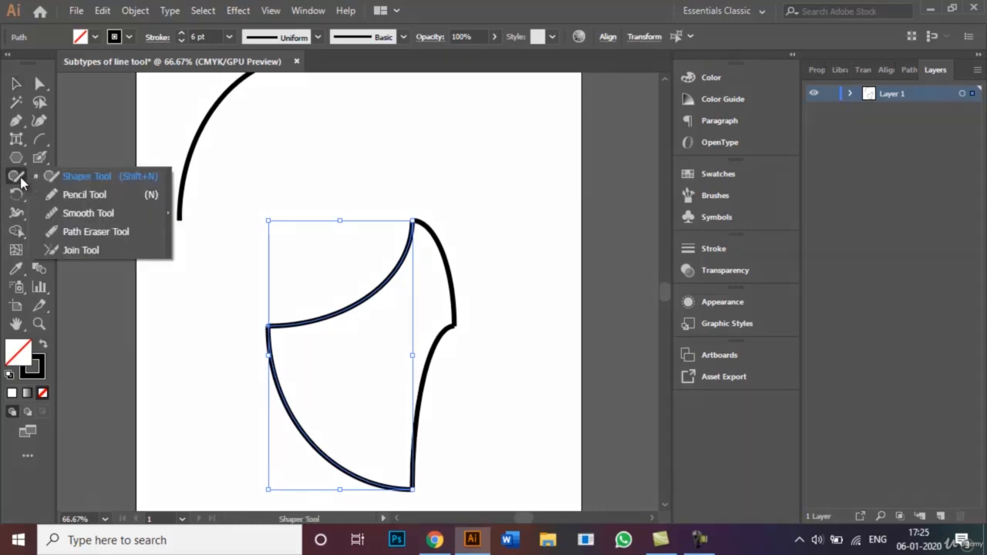
click(75, 251)
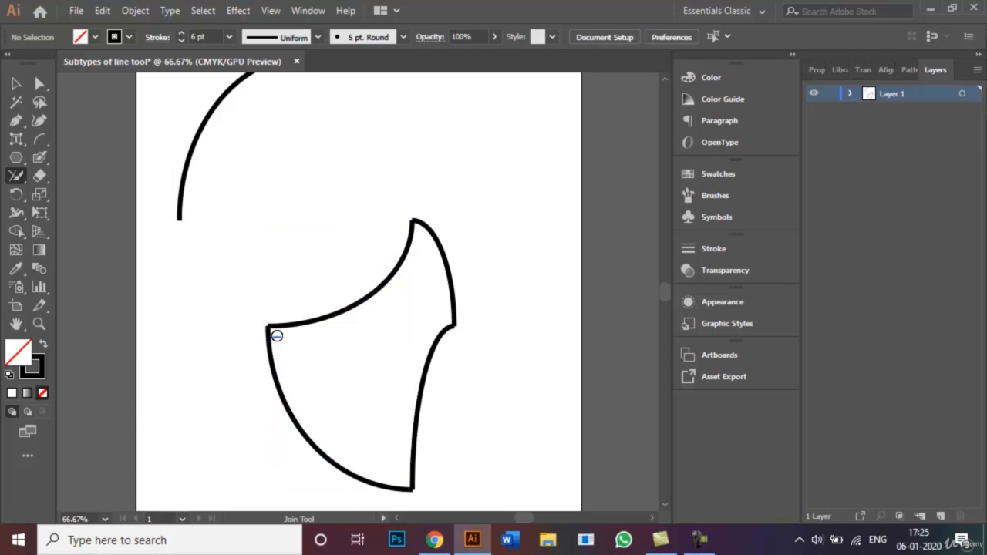
drag(261, 322, 254, 319)
- Add the upper-right arc to the selection and join it to the combined path at the shape's top corner
click(17, 83)
click(410, 249)
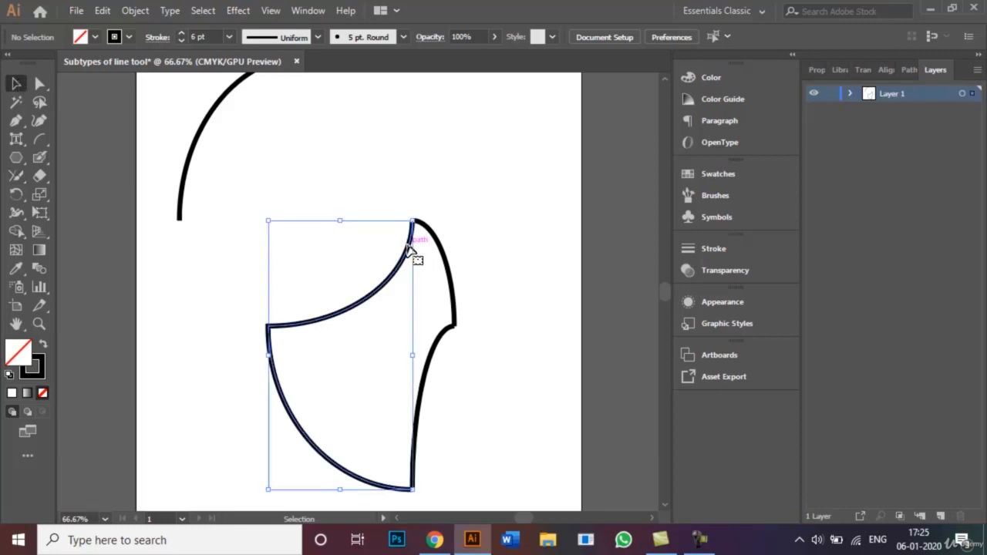
shift+click(447, 248)
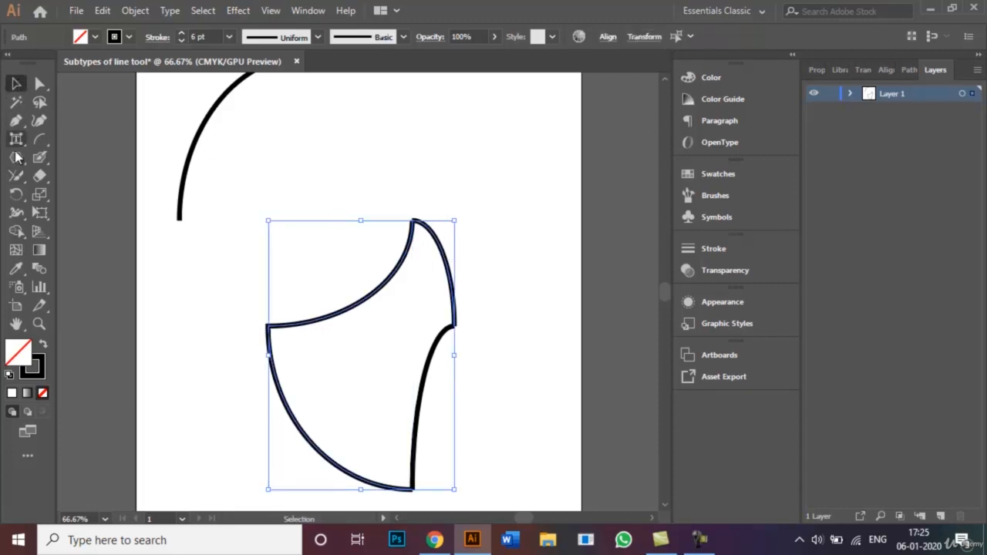
click(16, 176)
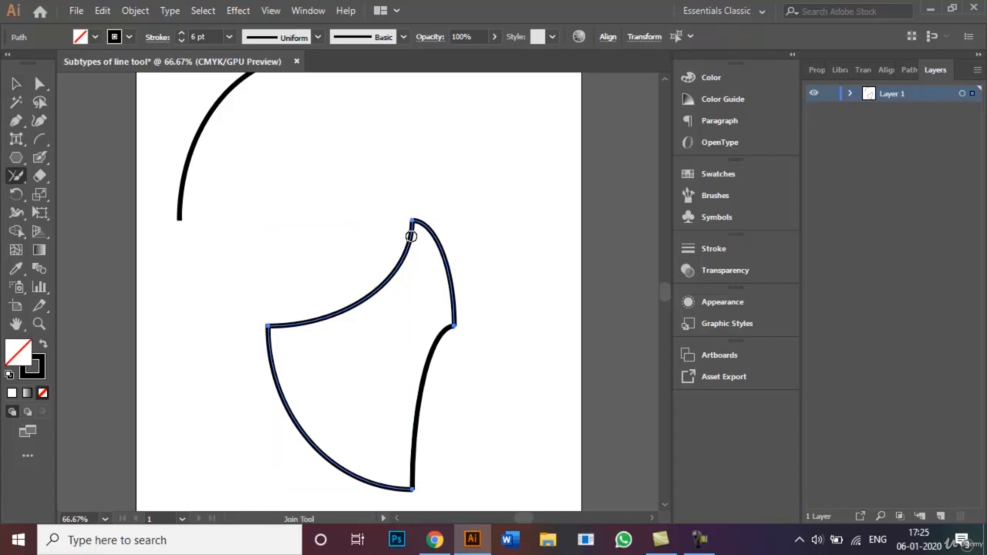
drag(419, 234, 399, 208)
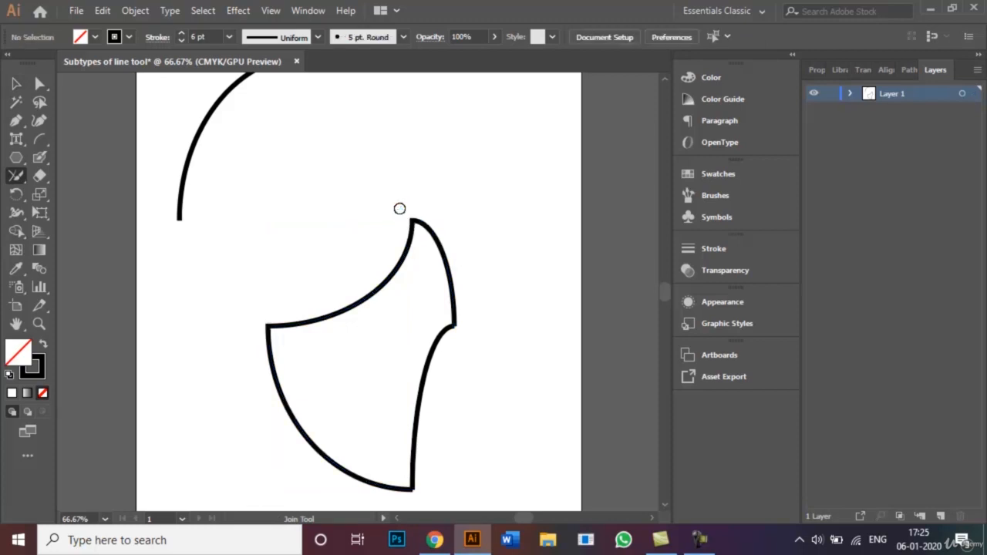
- Select the lower-right arc together with the combined path and join them at the shape's right corner
click(16, 84)
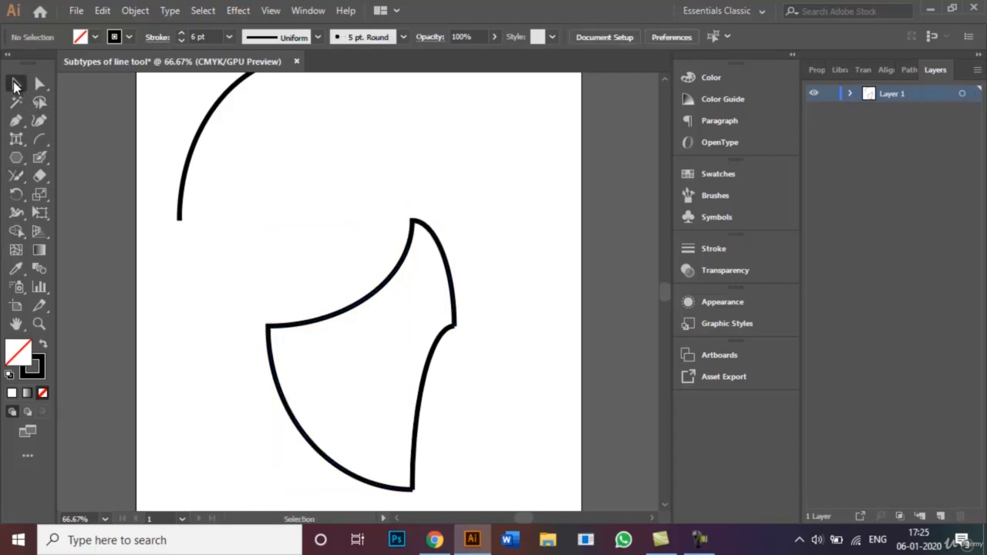
click(424, 403)
click(455, 301)
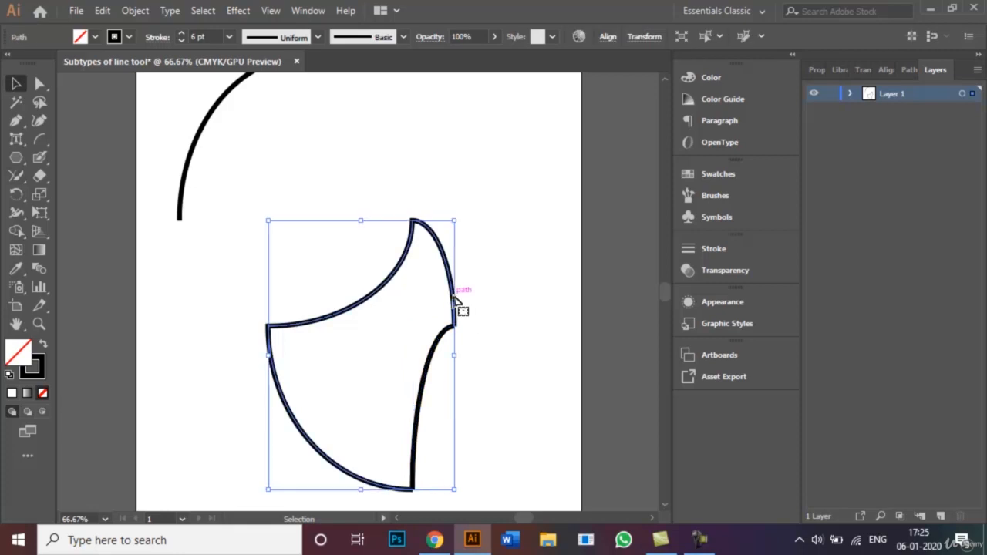
click(346, 363)
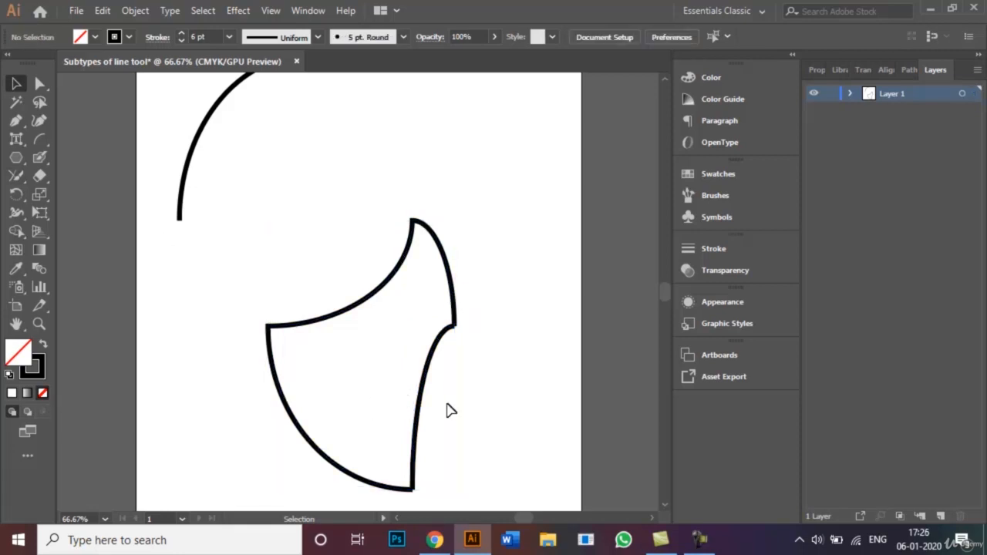
click(424, 400)
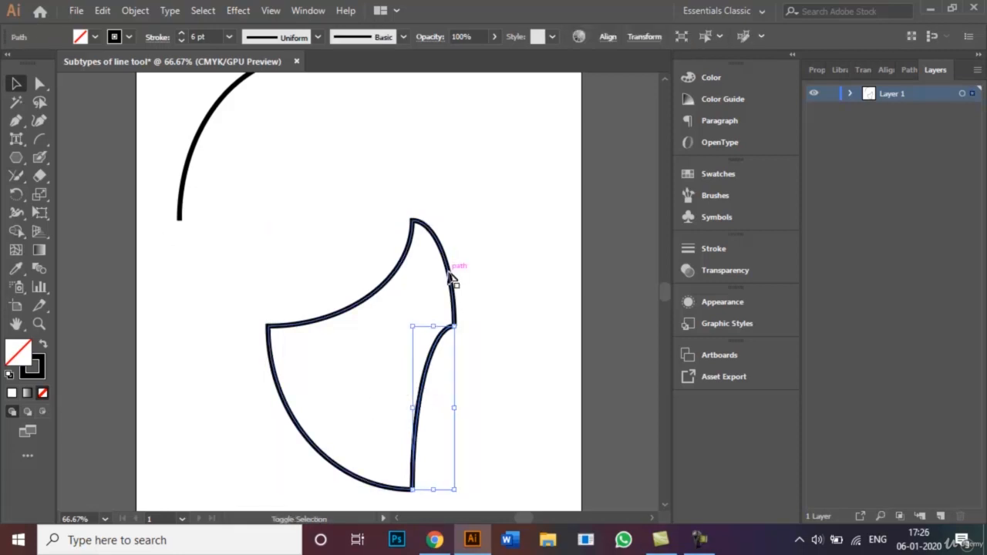
shift+click(455, 282)
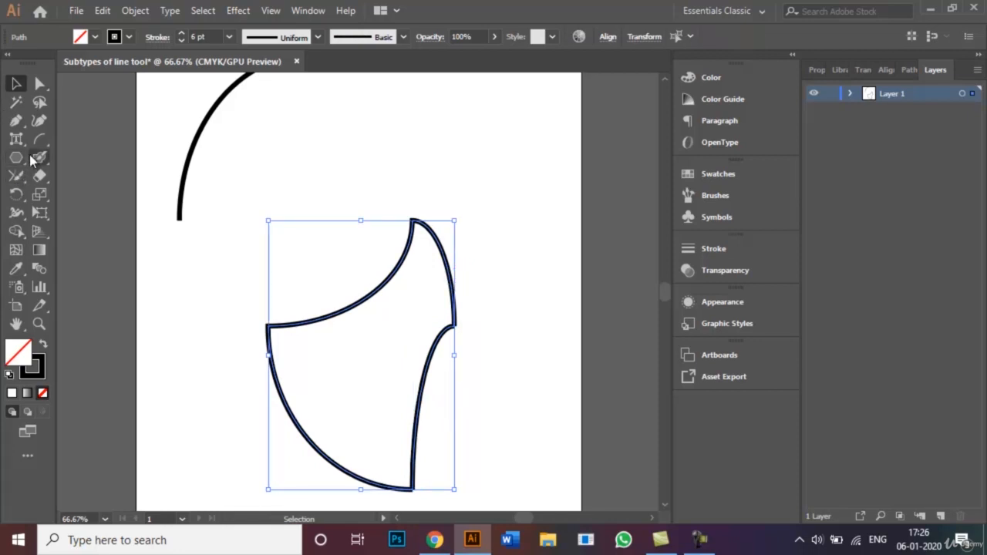
click(14, 177)
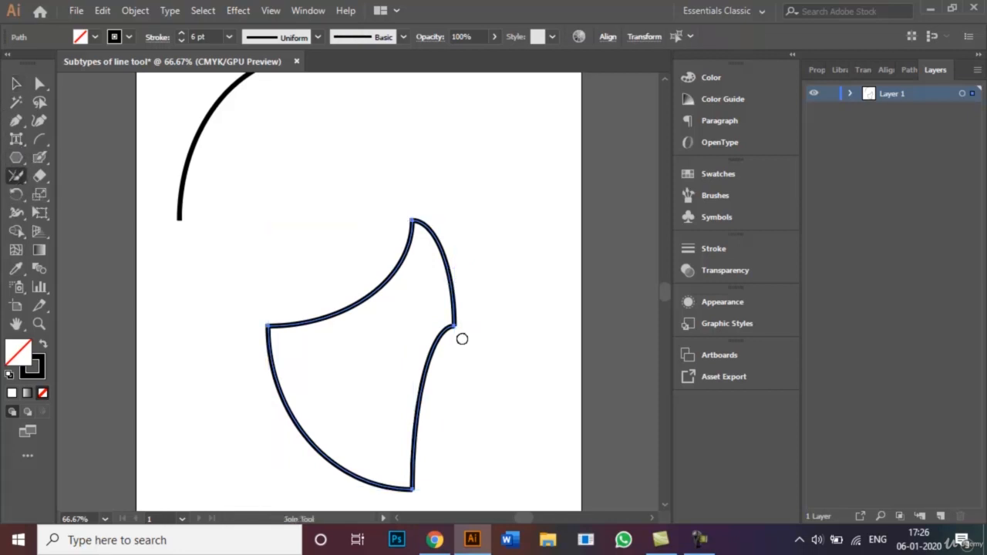
drag(461, 337, 441, 311)
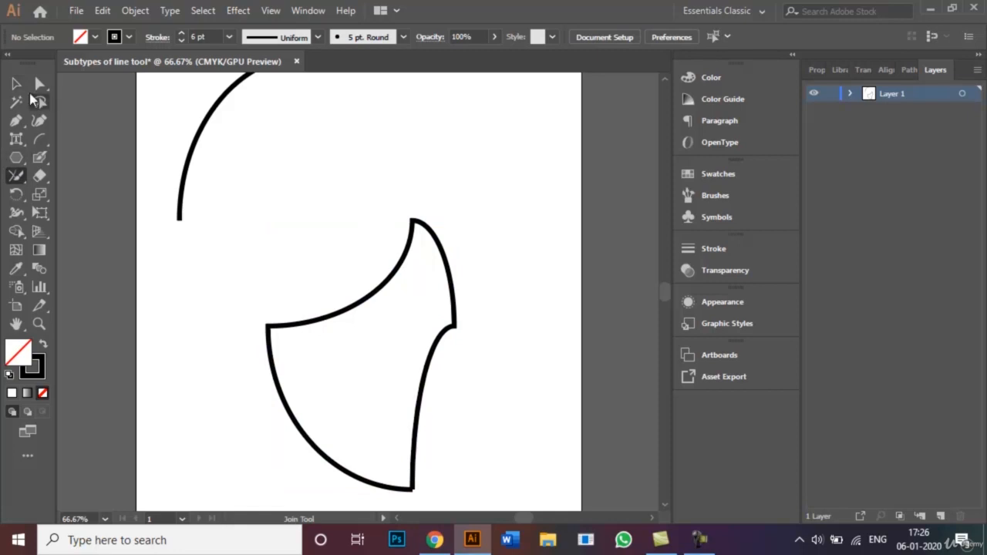
- Select the combined path and join its two remaining endpoints at the bottom corner to close the outline
click(16, 84)
click(377, 483)
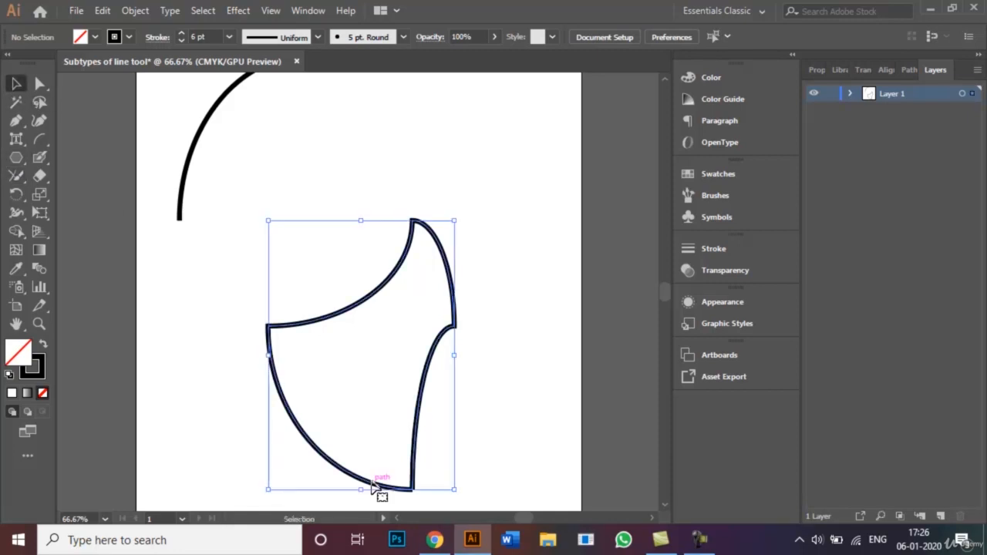
click(16, 177)
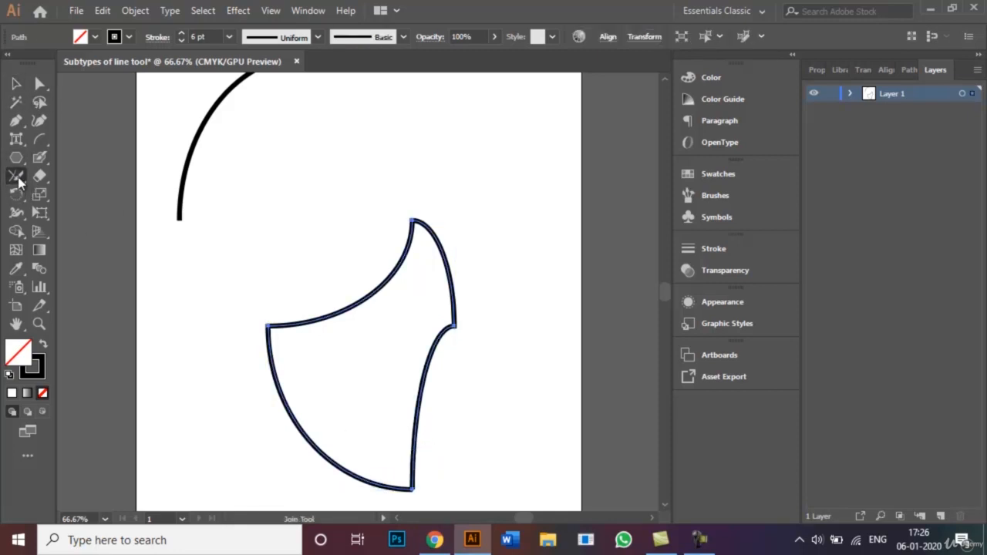
drag(420, 503, 403, 472)
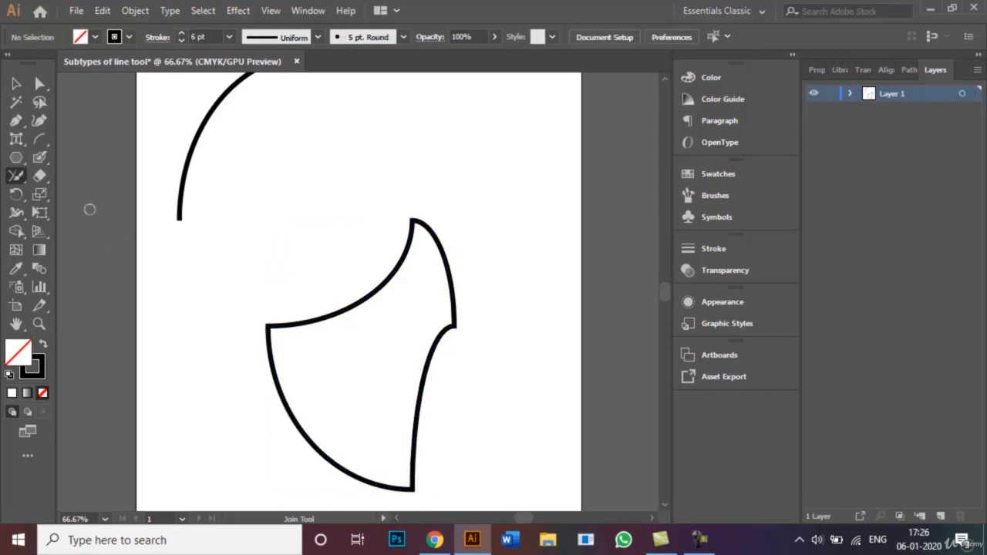
- Fill the closed arc shape with red and deselect it
click(17, 84)
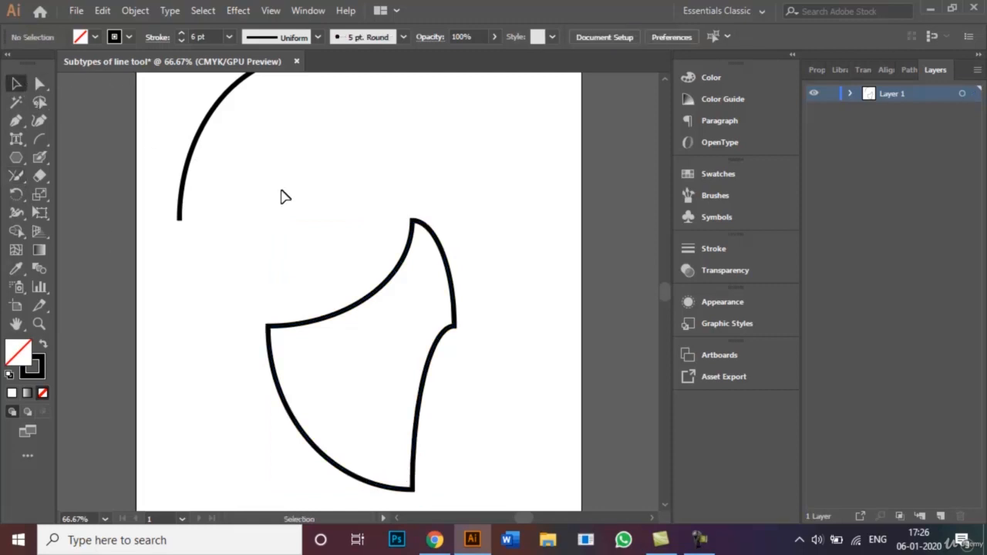
click(380, 299)
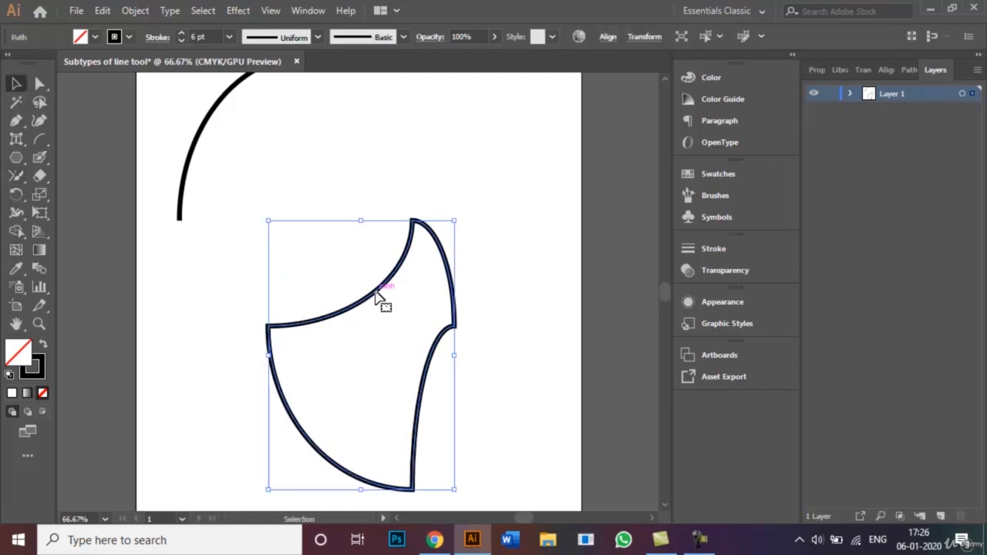
click(95, 38)
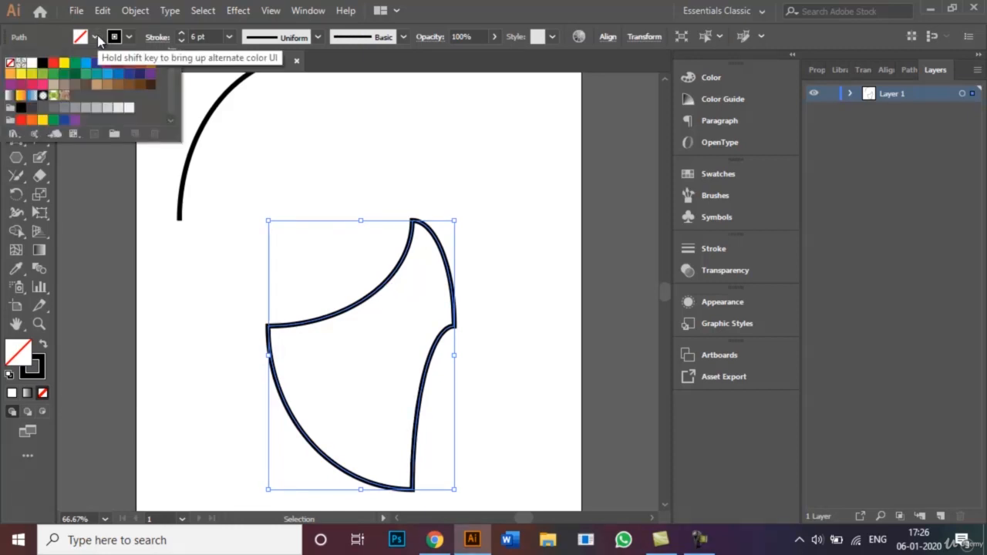
click(53, 62)
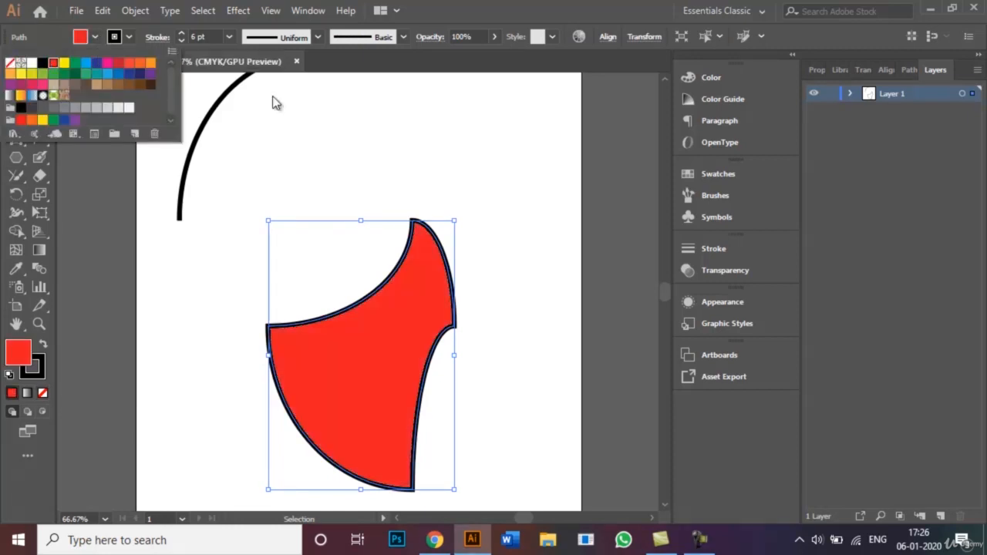
click(452, 166)
click(489, 202)
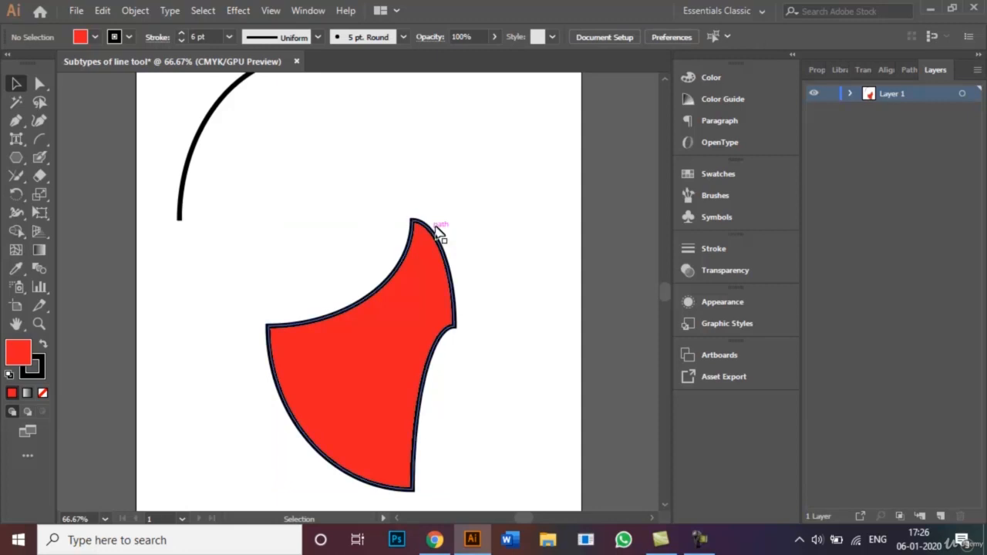
- Remove the stroke from the red shape by setting it to None, and clear the selection
click(411, 247)
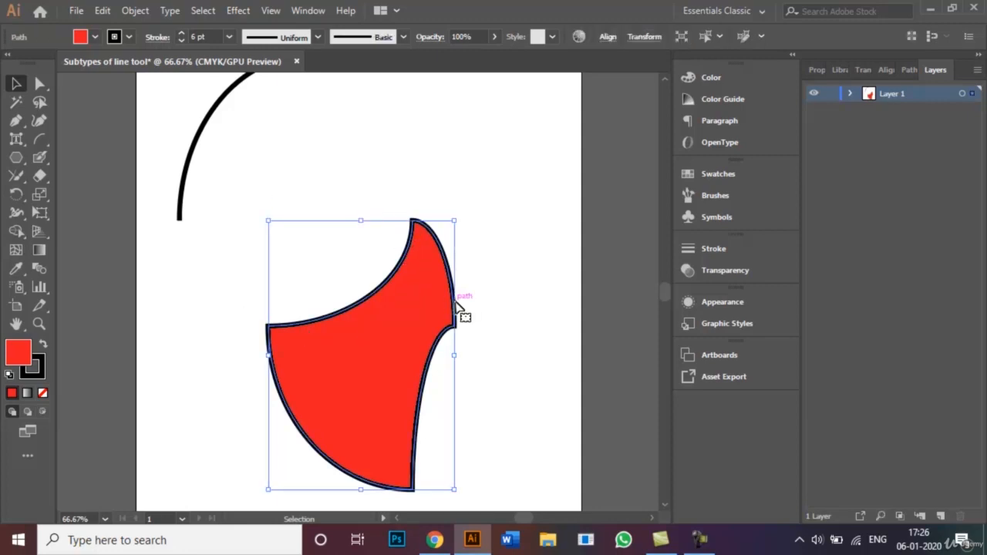
click(132, 36)
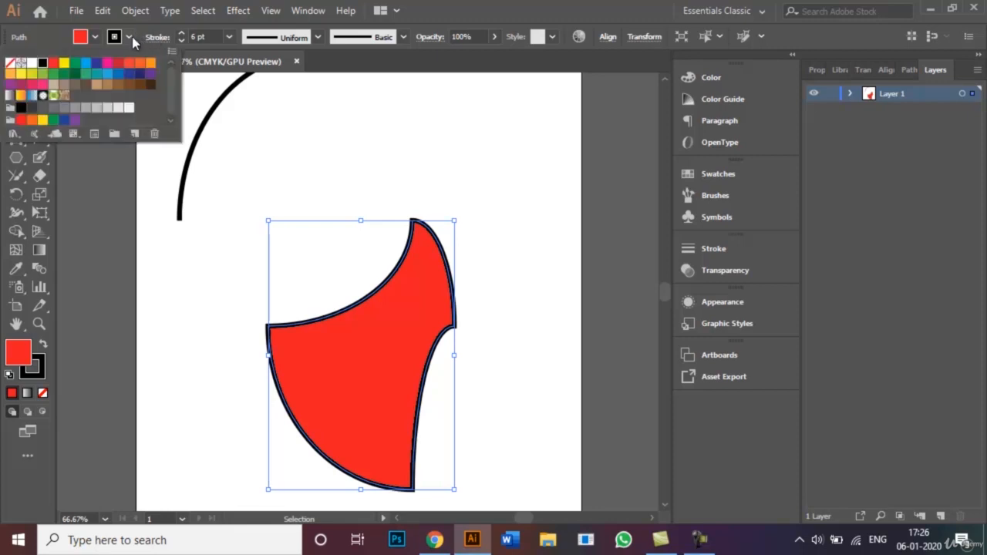
click(13, 63)
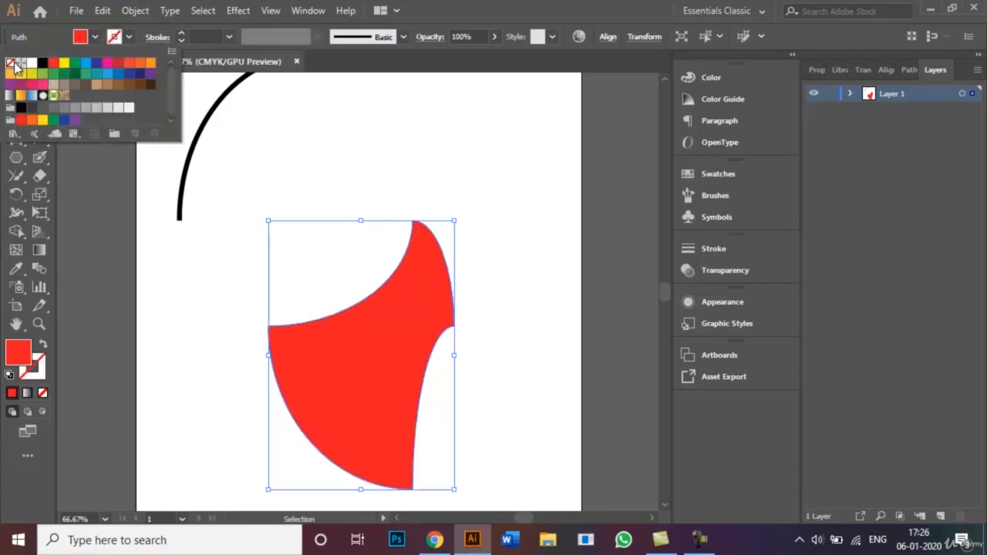
click(474, 165)
click(478, 211)
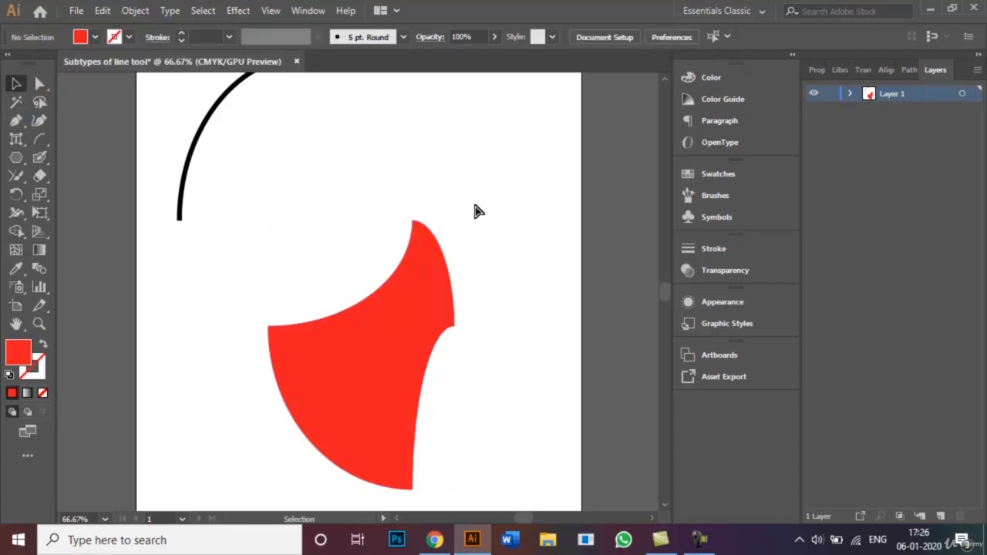
- Reshape the separate black arc with Direct Selection, pulling its upper endpoint's handle down to the right and lengthening its lower endpoint's handle upward
key(ctrl+plus)
key(ctrl+0)
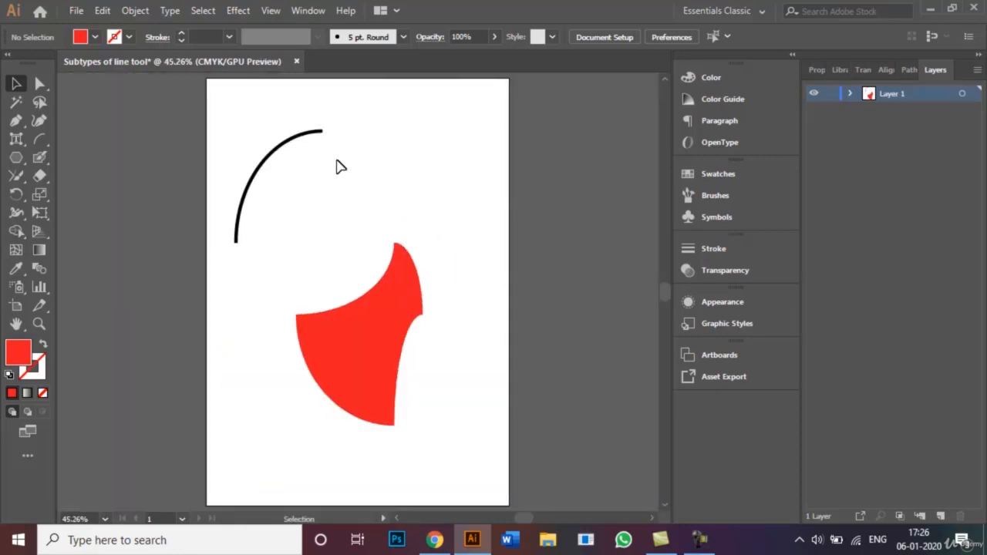
click(290, 143)
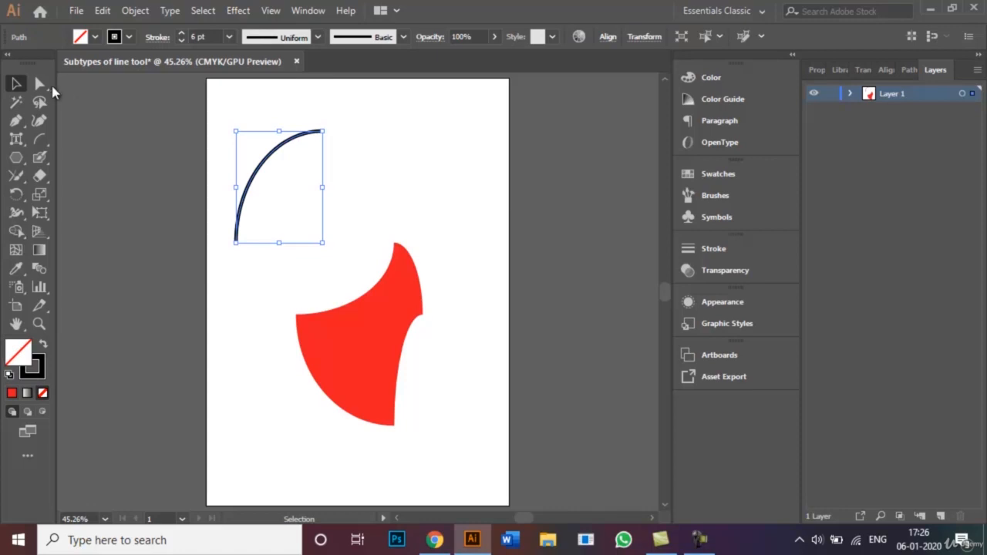
click(45, 86)
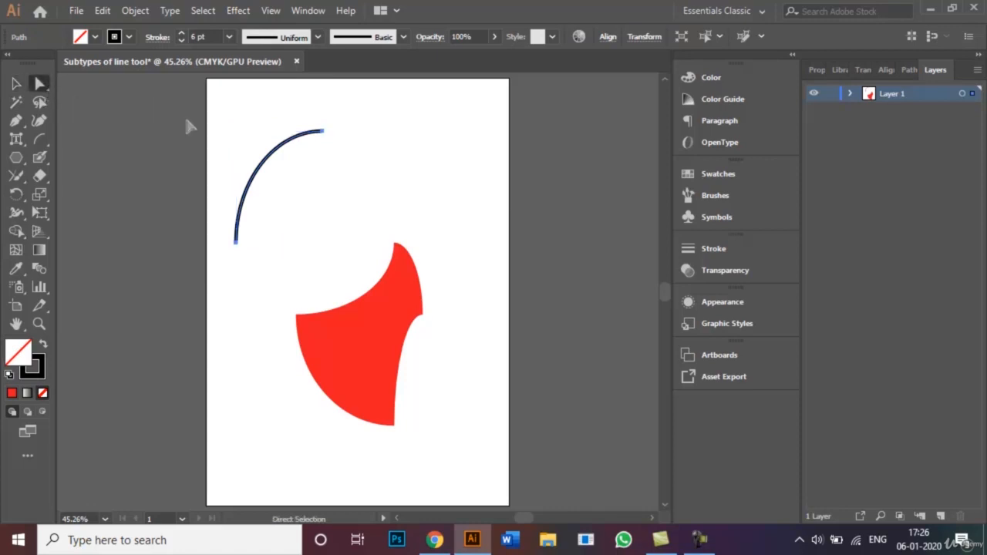
click(323, 133)
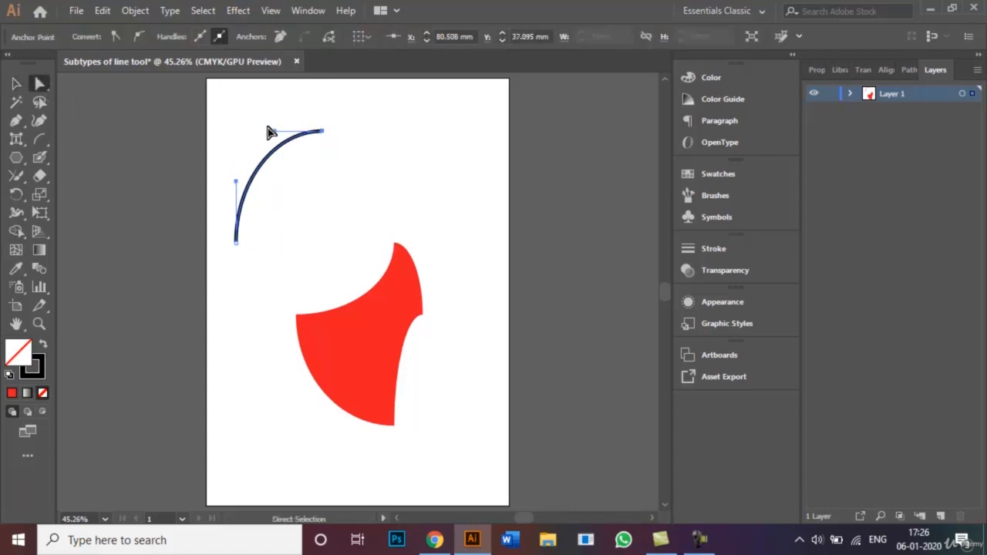
drag(275, 133, 350, 230)
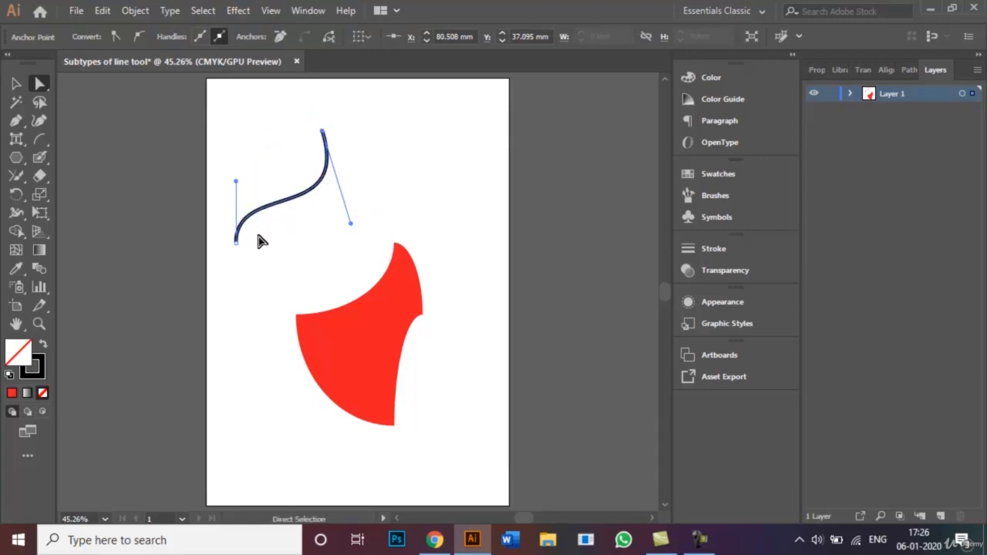
drag(235, 181, 235, 113)
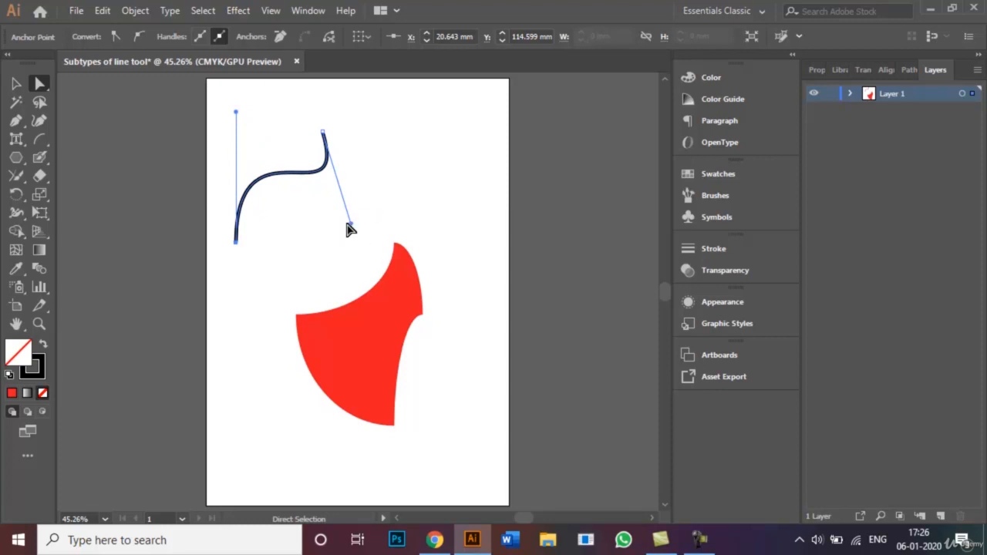
drag(351, 225, 439, 280)
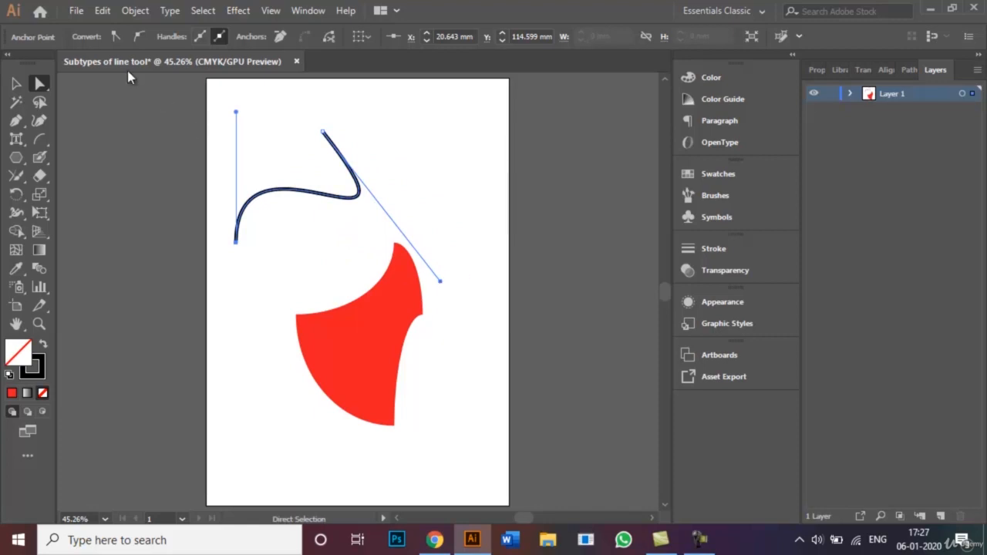
- Move the red shape up and to the left so it sits just beneath the black curve
click(16, 84)
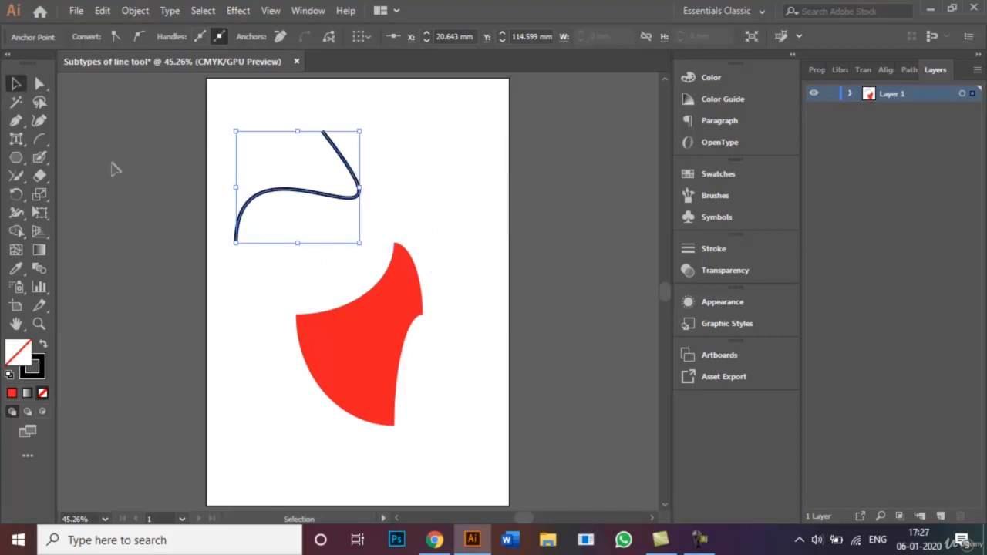
click(219, 306)
drag(343, 314, 293, 286)
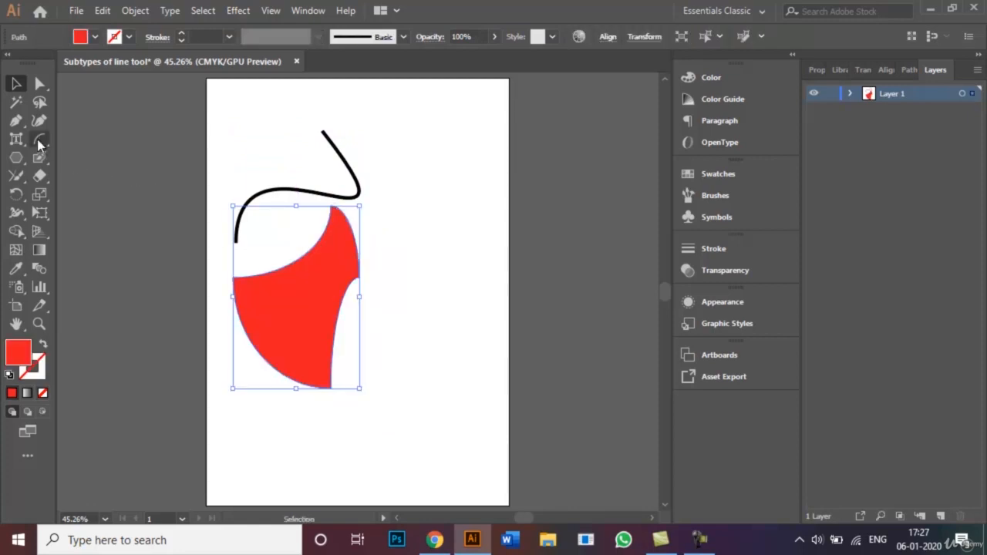
- Activate the Spiral tool and, with nothing selected, swap the fill and stroke colours to get a red stroke with no fill
drag(40, 144, 114, 174)
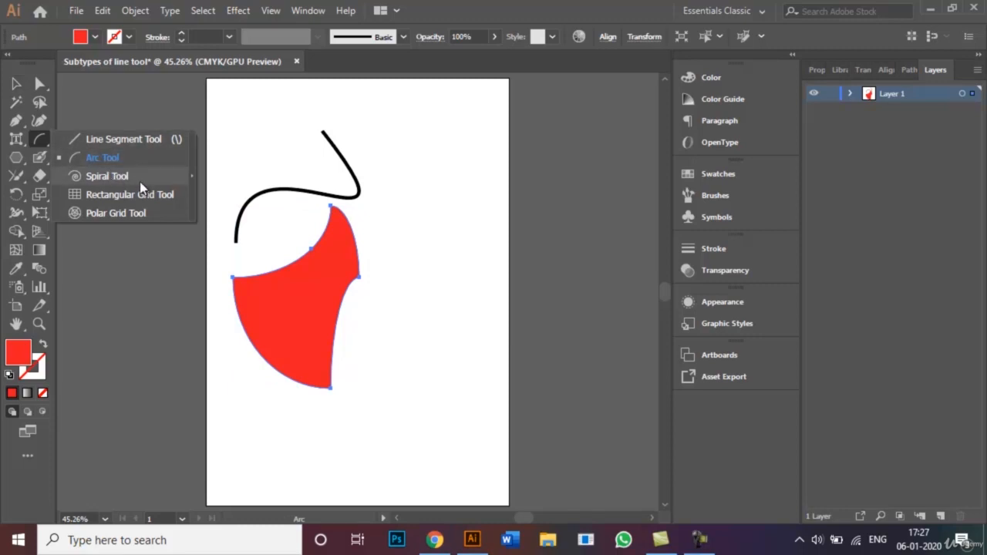
drag(140, 182, 148, 182)
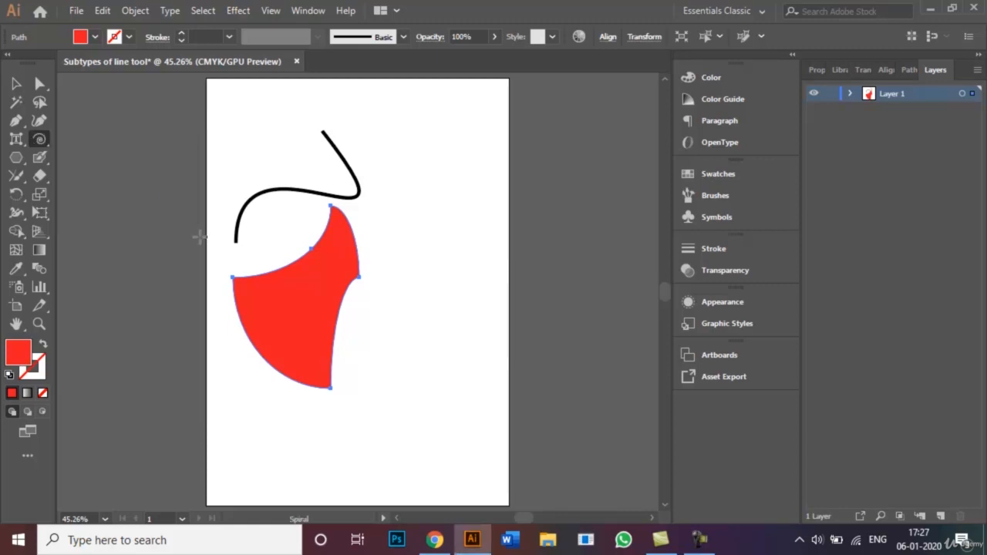
click(42, 347)
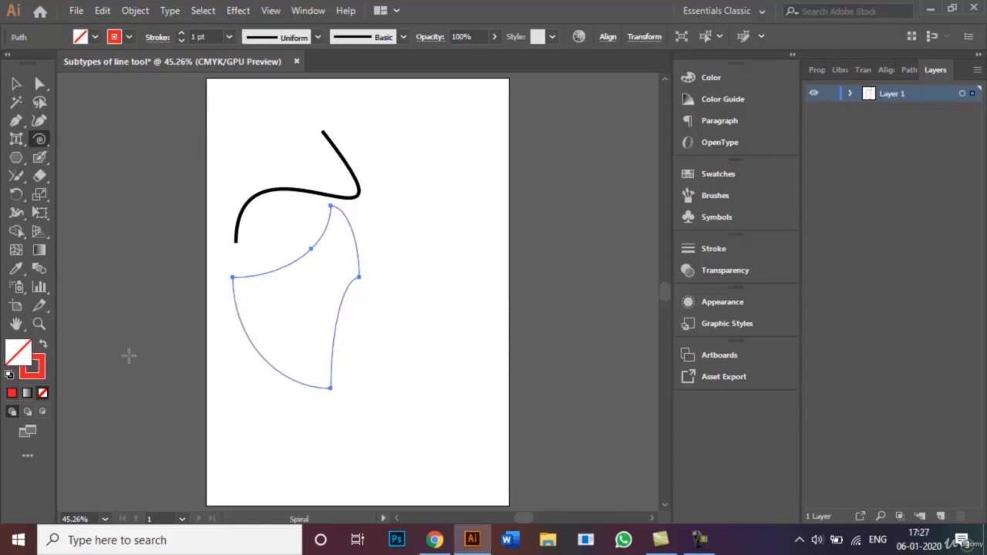
click(43, 345)
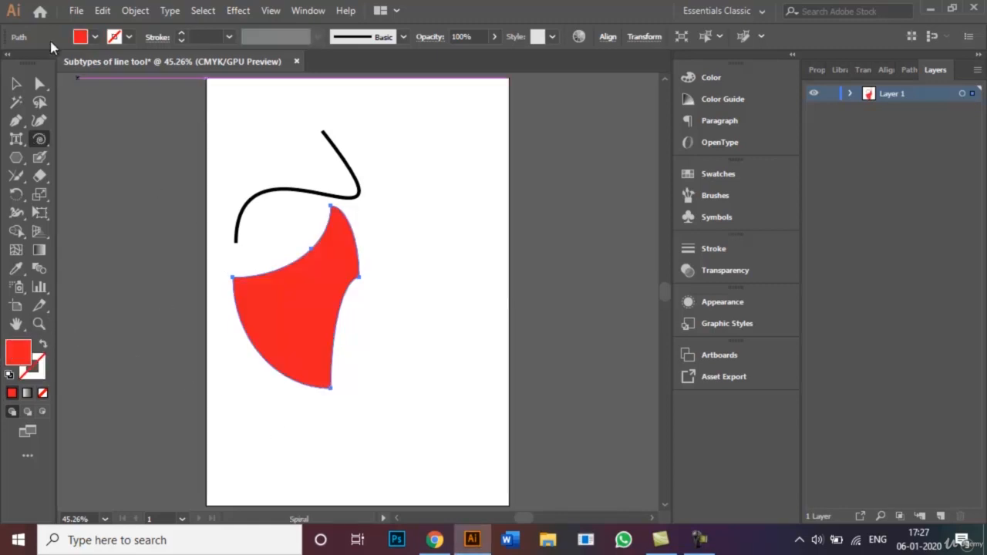
click(15, 84)
click(121, 139)
click(39, 139)
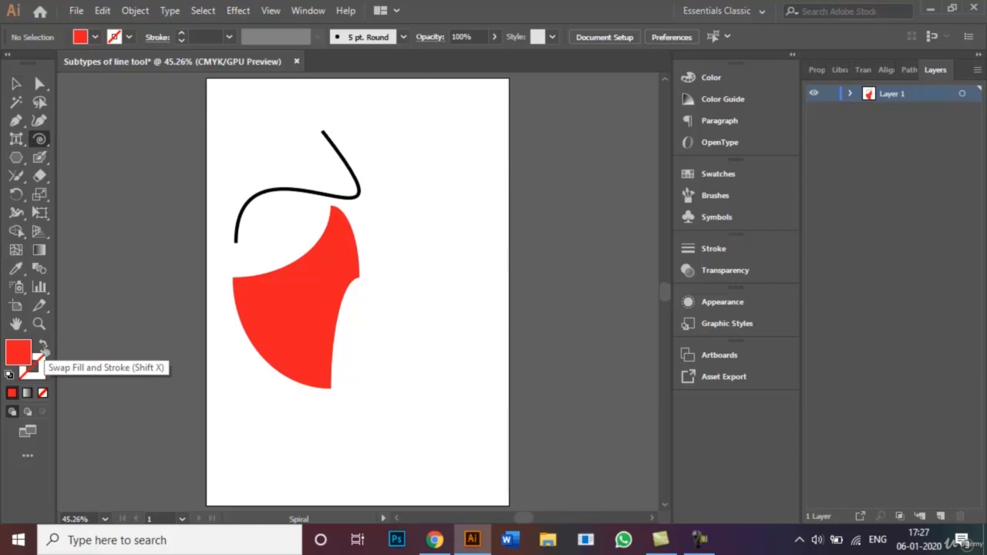
click(44, 347)
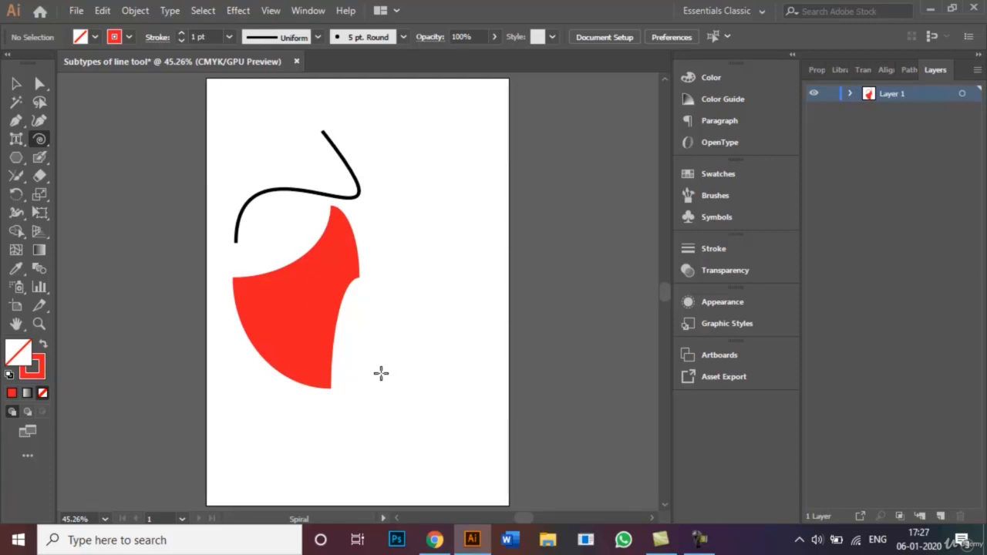
- Draw a spiral in the empty area to the right of the red shape and deselect it
mouse_move(396, 364)
mouse_down()
mouse_move(397, 386)
mouse_move(424, 370)
mouse_move(440, 352)
mouse_move(440, 326)
mouse_move(436, 366)
mouse_move(443, 312)
mouse_move(419, 280)
mouse_move(346, 290)
mouse_move(329, 311)
mouse_move(355, 374)
mouse_move(425, 403)
mouse_move(476, 322)
mouse_move(370, 296)
mouse_move(462, 306)
mouse_move(464, 396)
mouse_move(474, 397)
mouse_move(477, 317)
mouse_move(416, 276)
mouse_up()
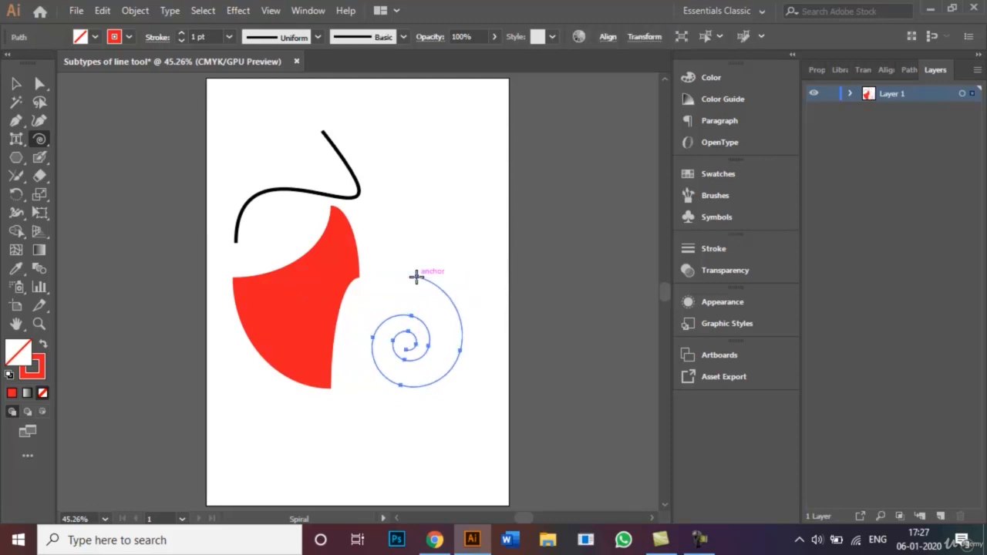
click(17, 82)
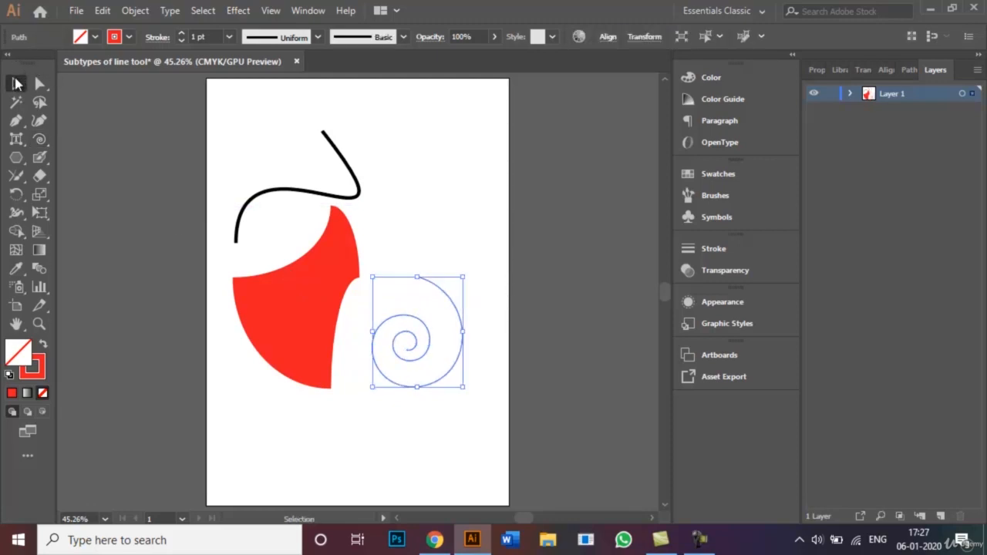
click(398, 208)
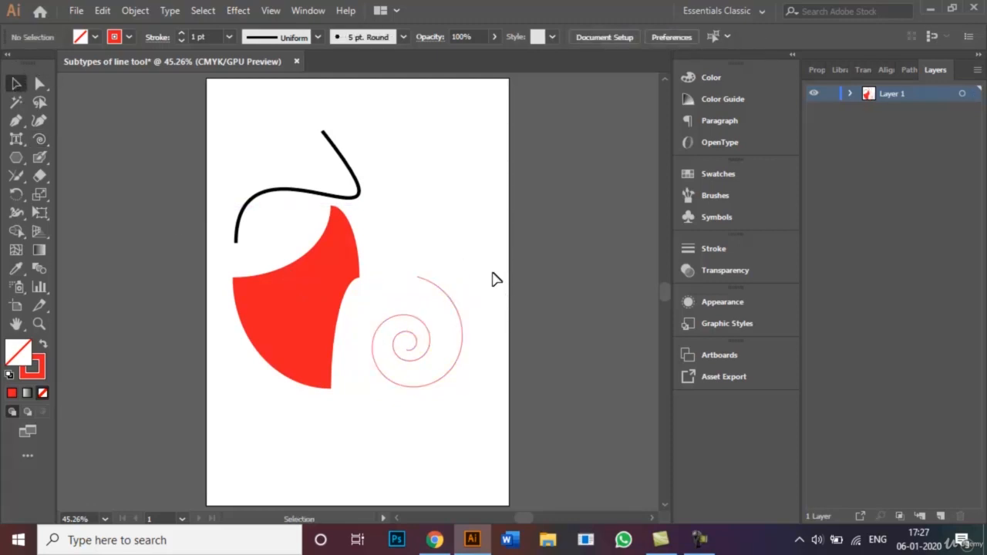
- Set the spiral's stroke weight to 4 pt and deselect it
key(ctrl+plus)
key(ctrl+plus)
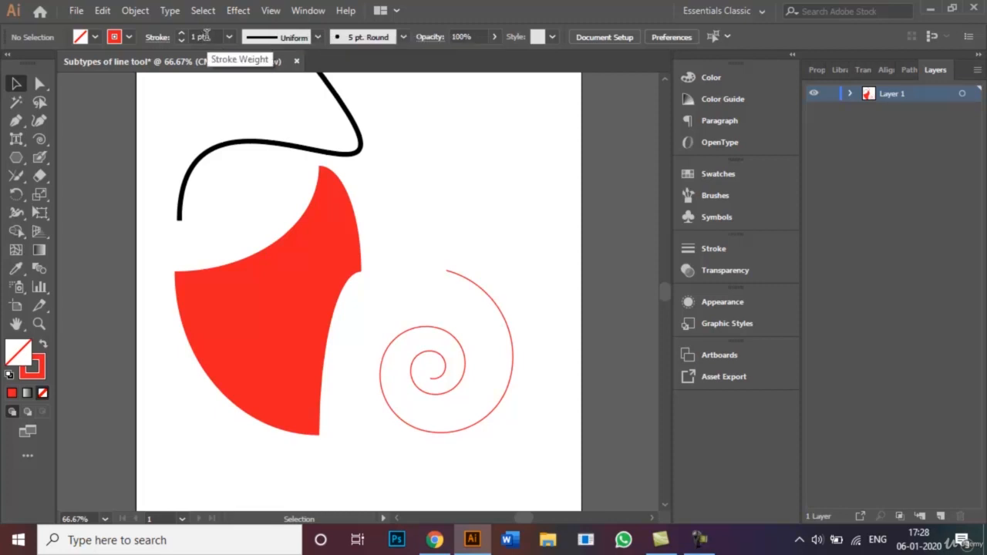
click(498, 310)
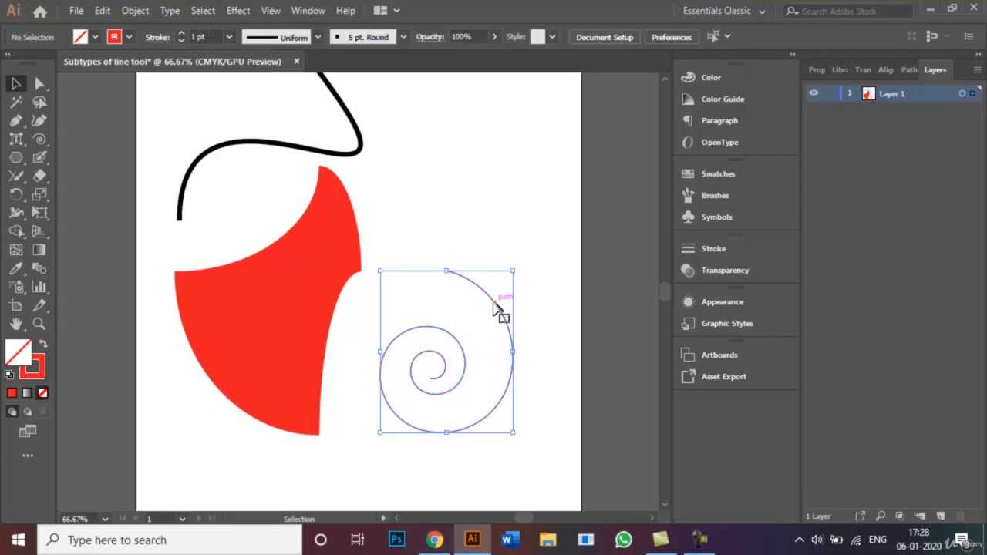
click(230, 37)
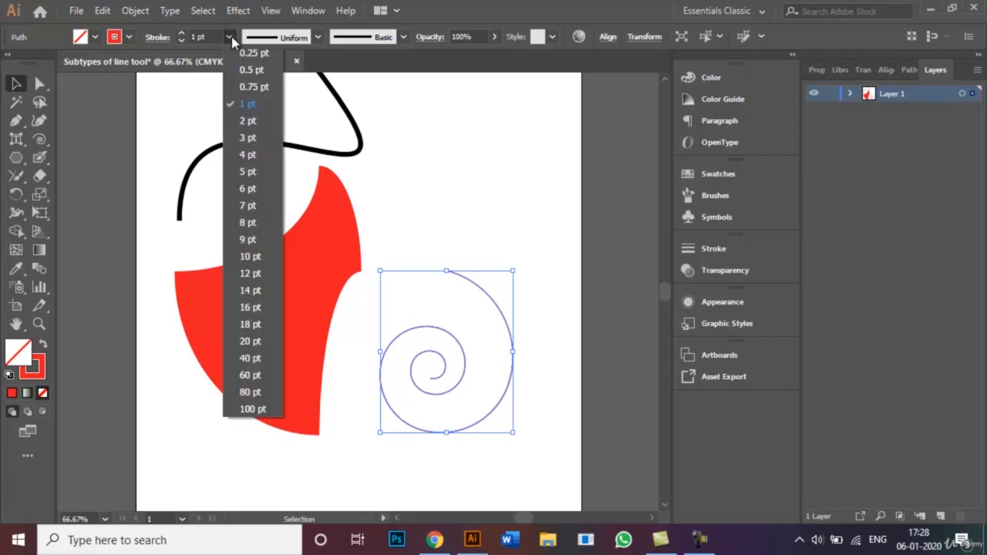
click(252, 157)
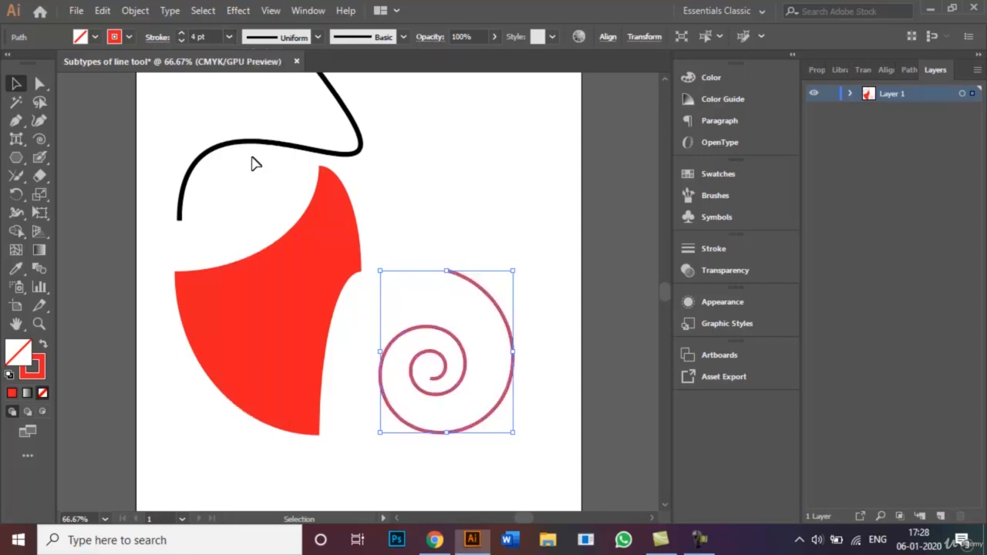
click(497, 240)
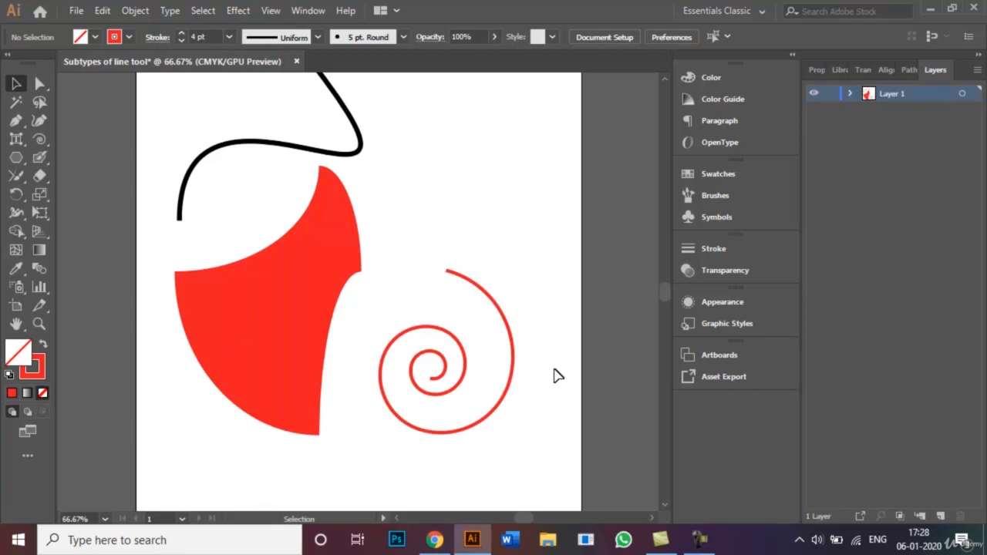
- Shift the spiral slightly to the right, and pull the outer loop's right anchor point outward with the Direct Selection tool
click(510, 347)
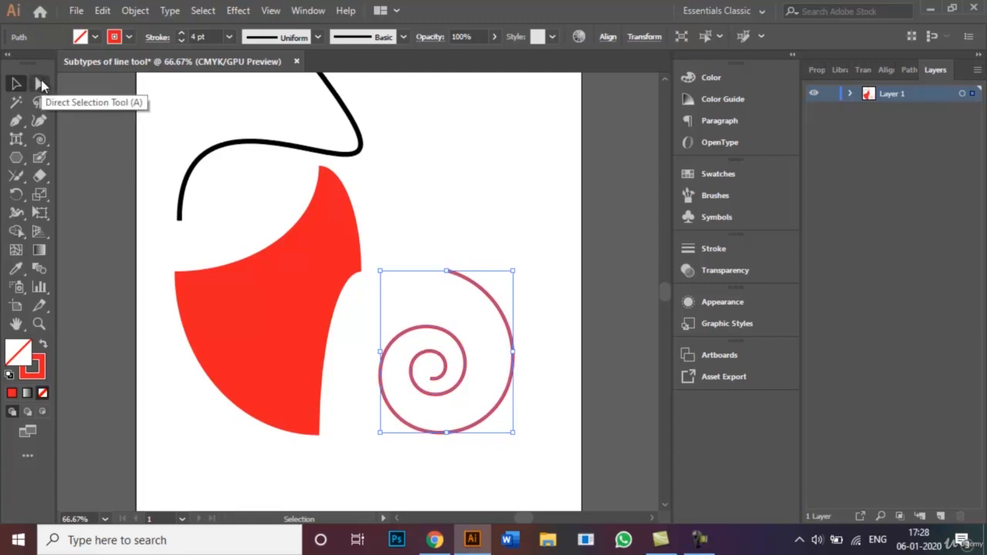
click(41, 83)
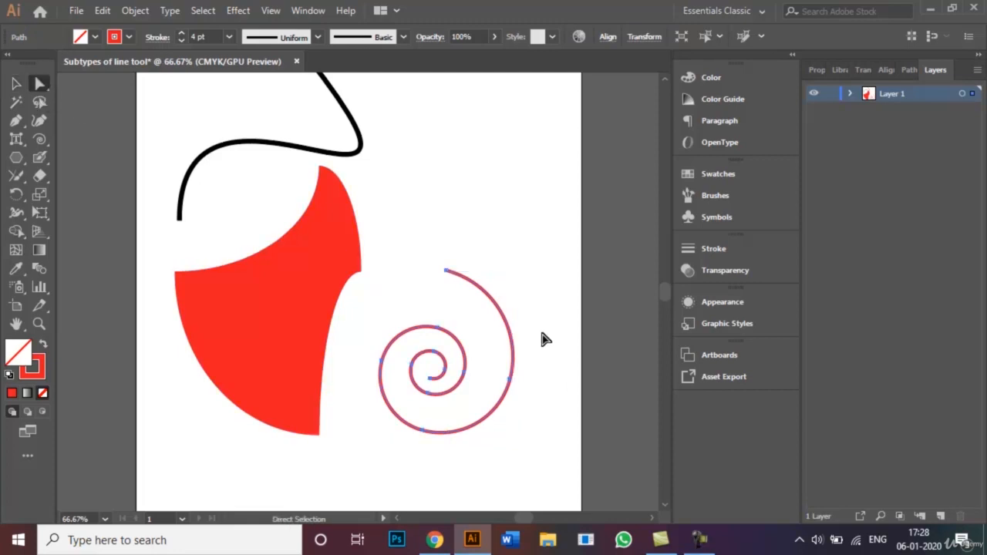
drag(509, 378, 520, 380)
click(520, 380)
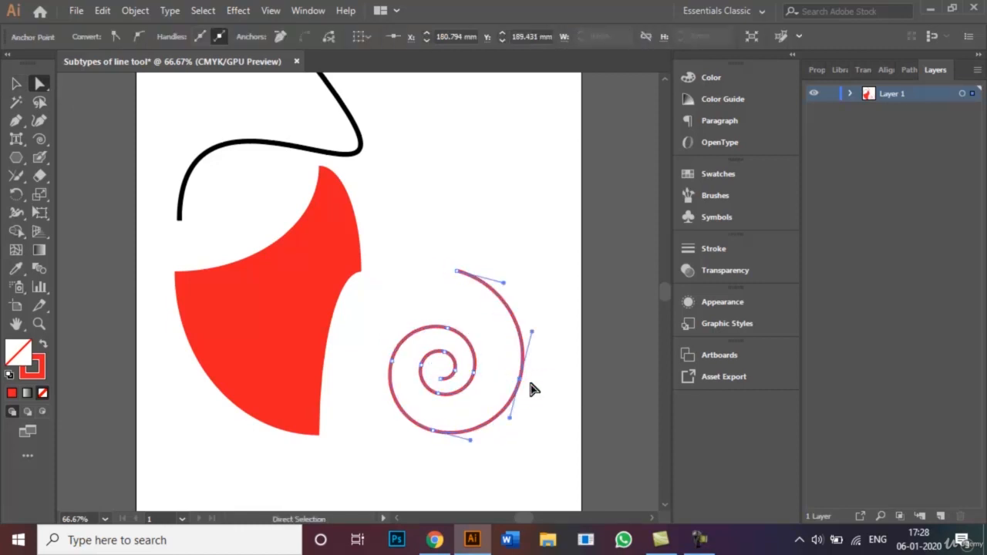
drag(519, 381, 552, 386)
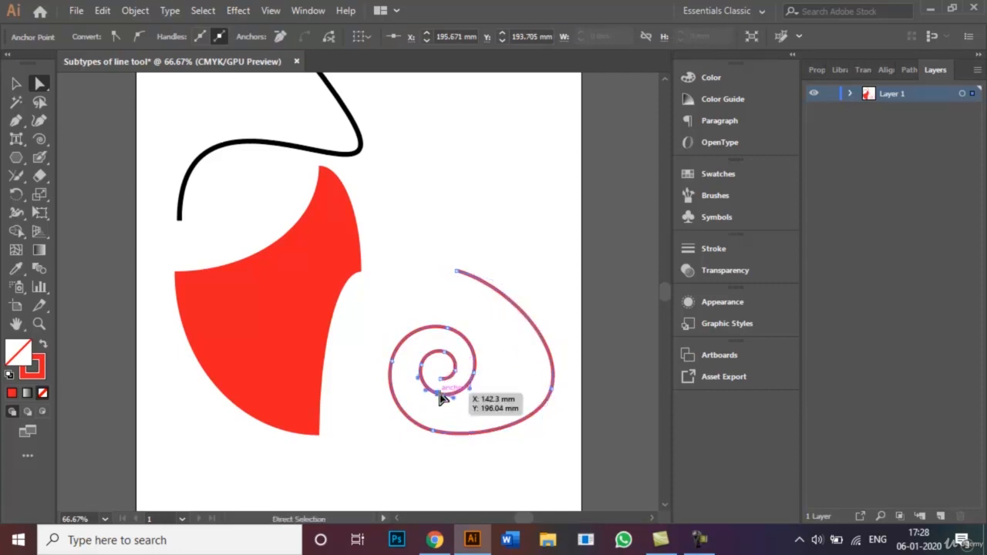
- Reshape the spiral's middle loop by pulling its lower, right, upper and left anchor points outward
drag(441, 396, 441, 418)
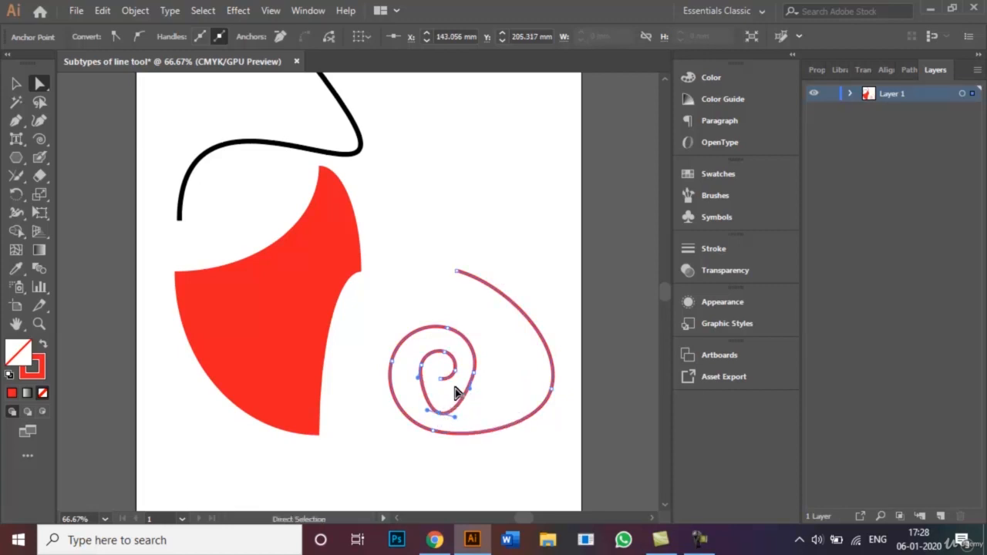
click(473, 373)
drag(473, 373, 507, 373)
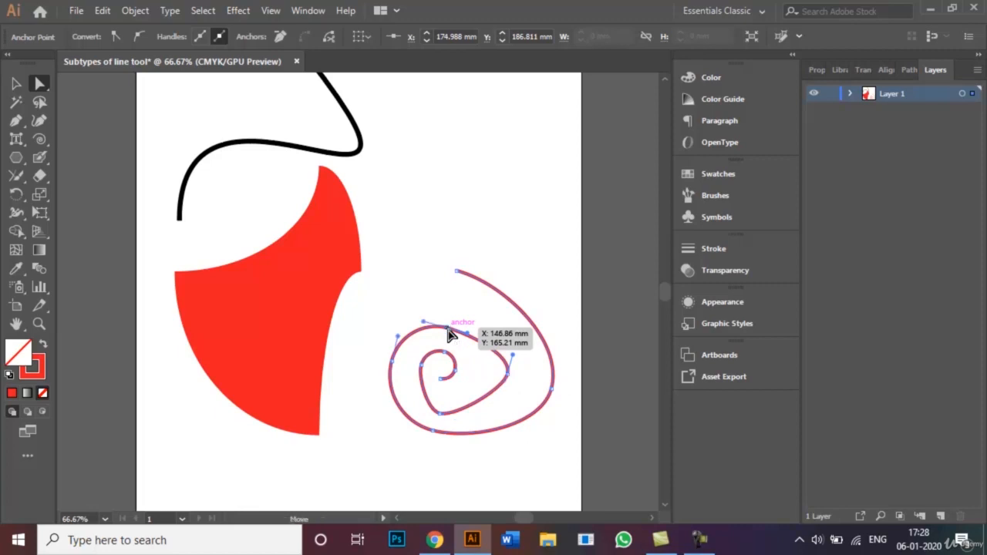
drag(450, 331, 420, 286)
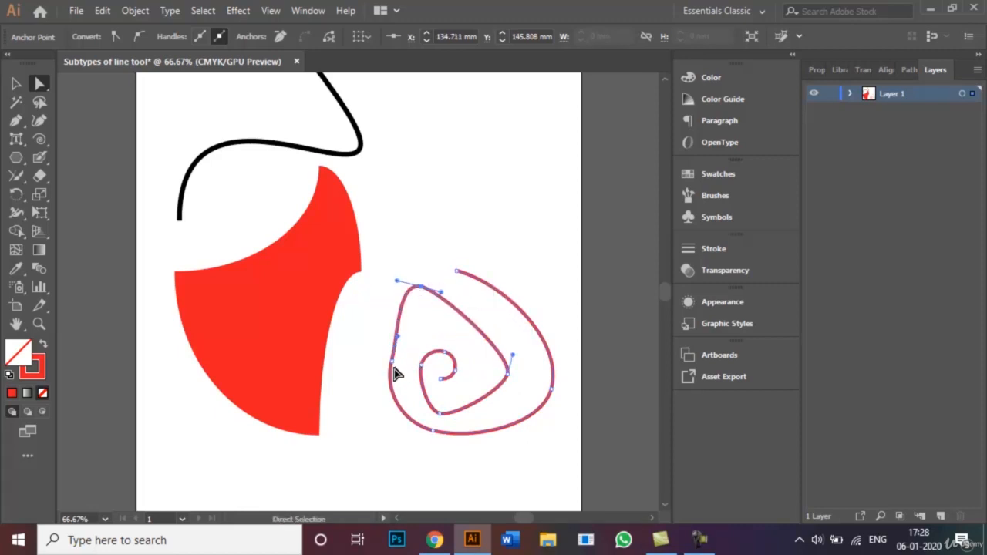
drag(393, 370, 348, 349)
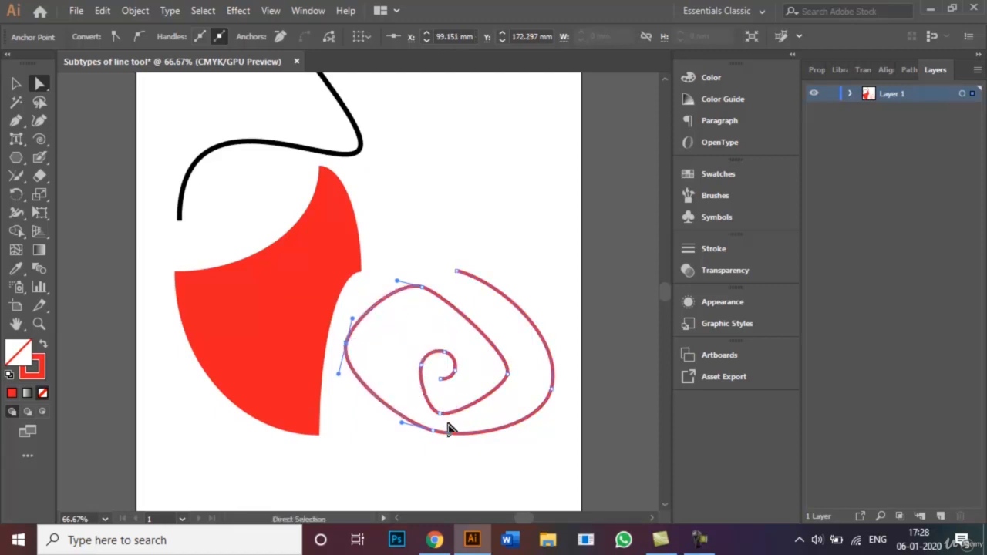
- Move the spiral's innermost anchor points up and outward, raise the inner loop's bottom anchor point, and deselect the path
drag(422, 365, 386, 340)
drag(445, 353, 434, 321)
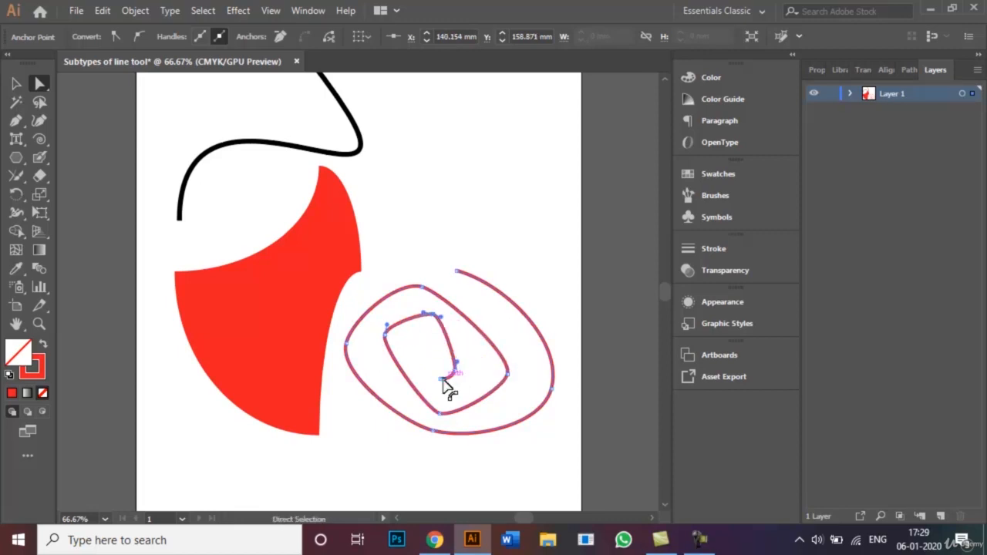
drag(438, 378, 468, 354)
drag(442, 419, 440, 391)
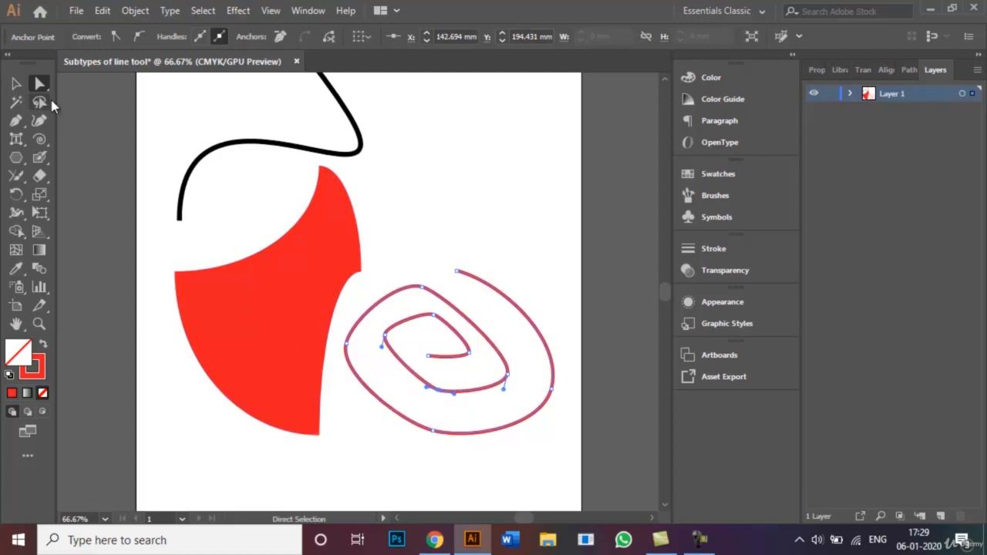
click(17, 83)
click(430, 194)
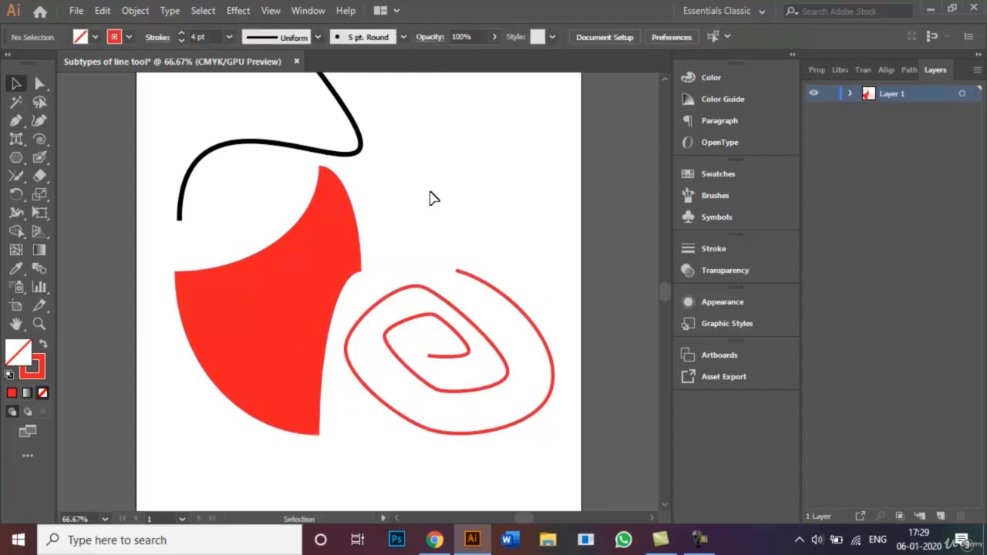
- Scale the spiral down about its centre and move it into the artboard's upper-left corner above the black curve
key(ctrl+0)
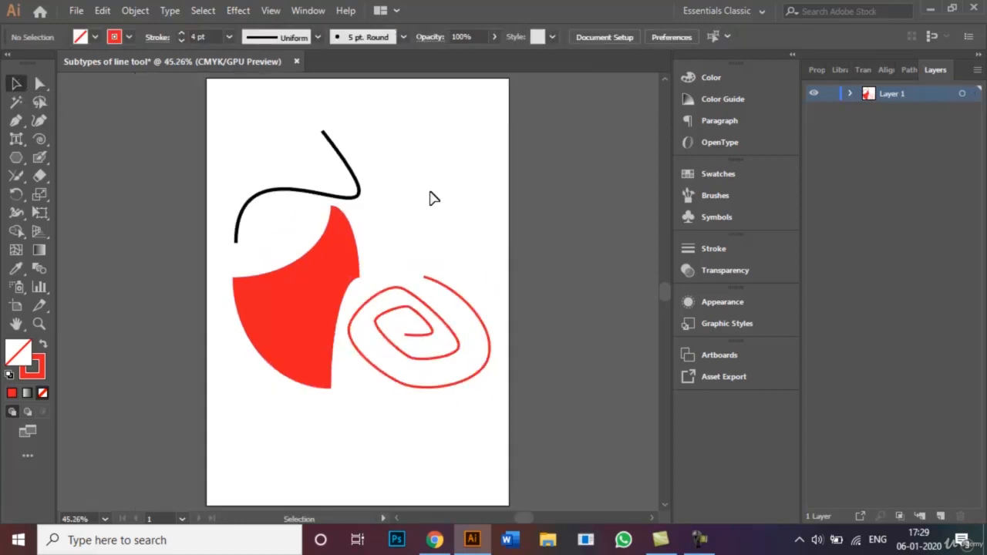
drag(406, 256, 465, 372)
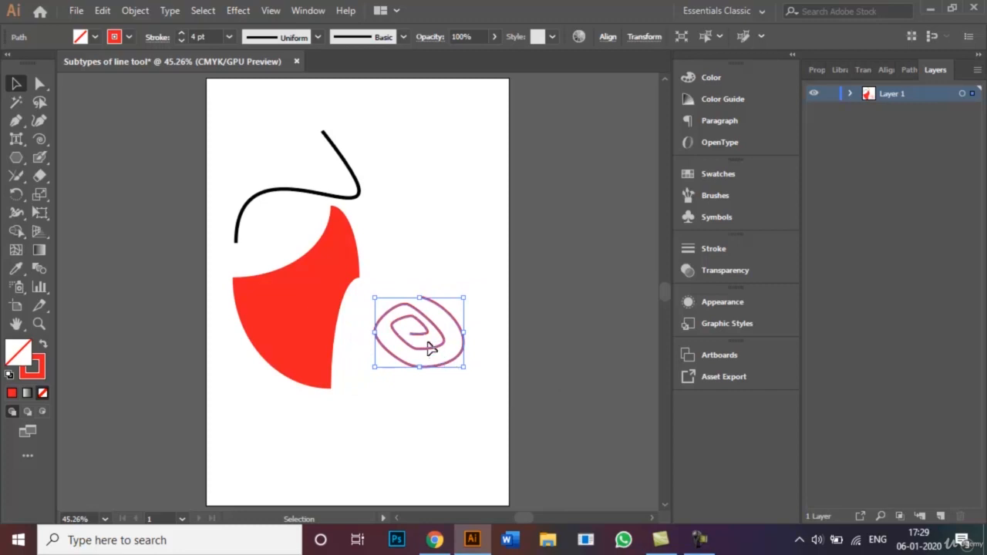
drag(427, 340, 268, 133)
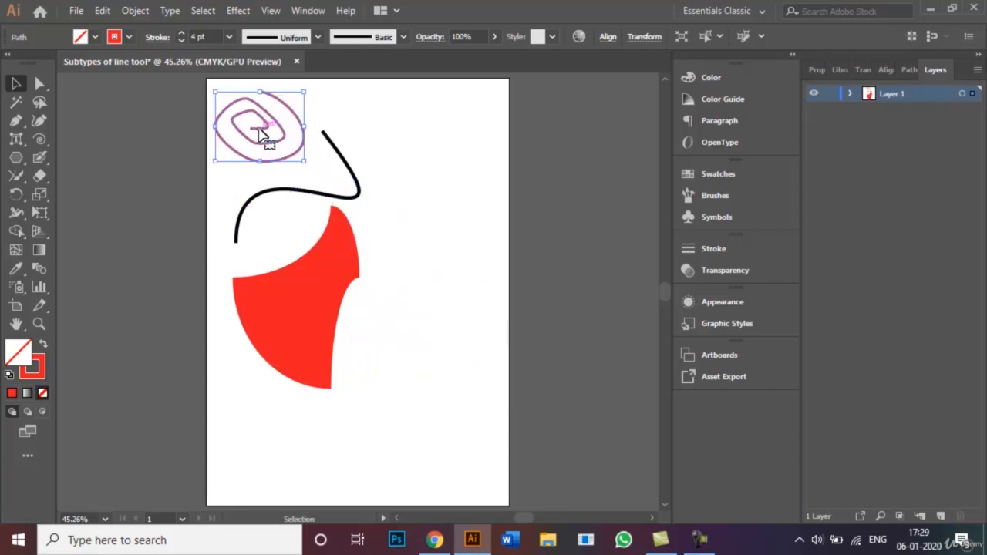
- Draw a six-by-six rectangular grid below and right of the red shape, widen it leftward to just beside the shape, and deselect it
click(45, 141)
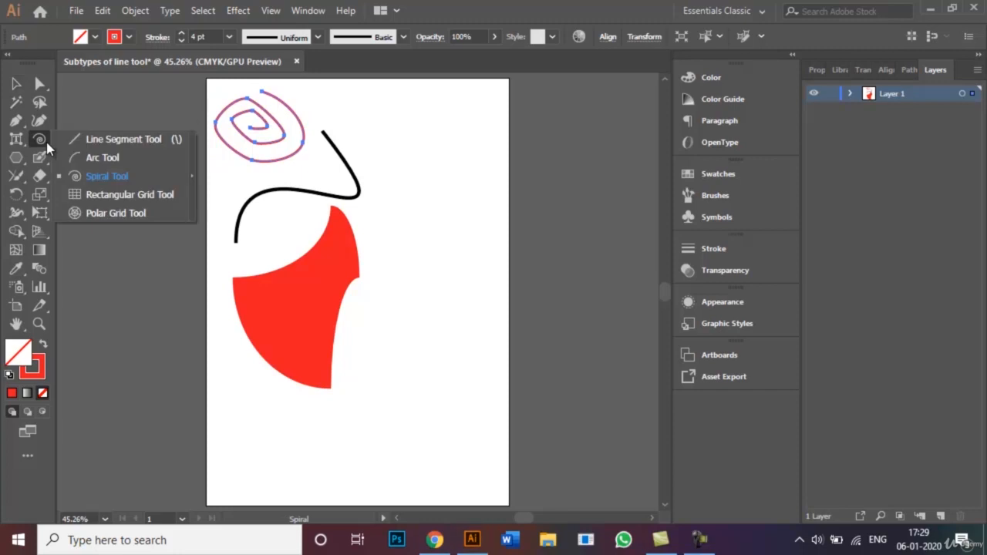
click(157, 197)
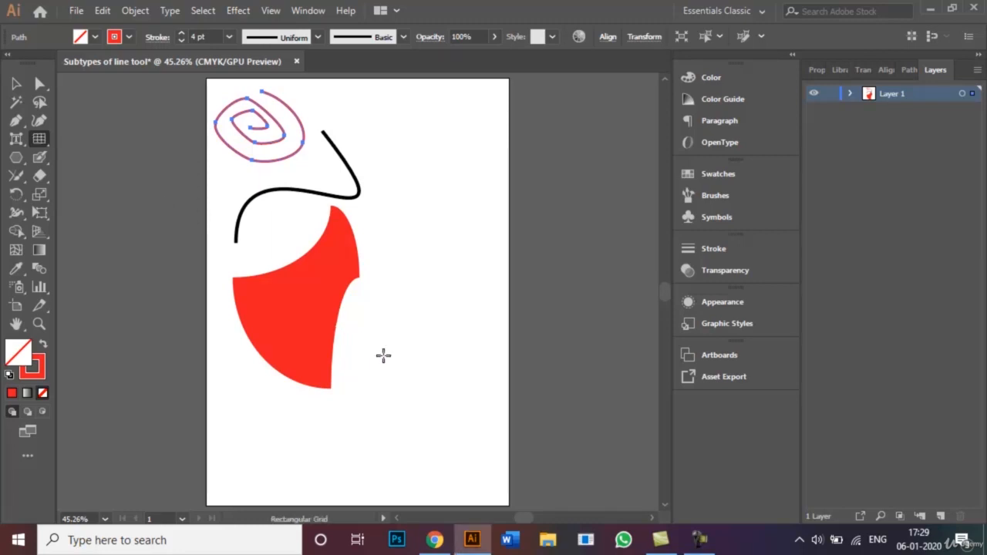
drag(367, 337, 484, 461)
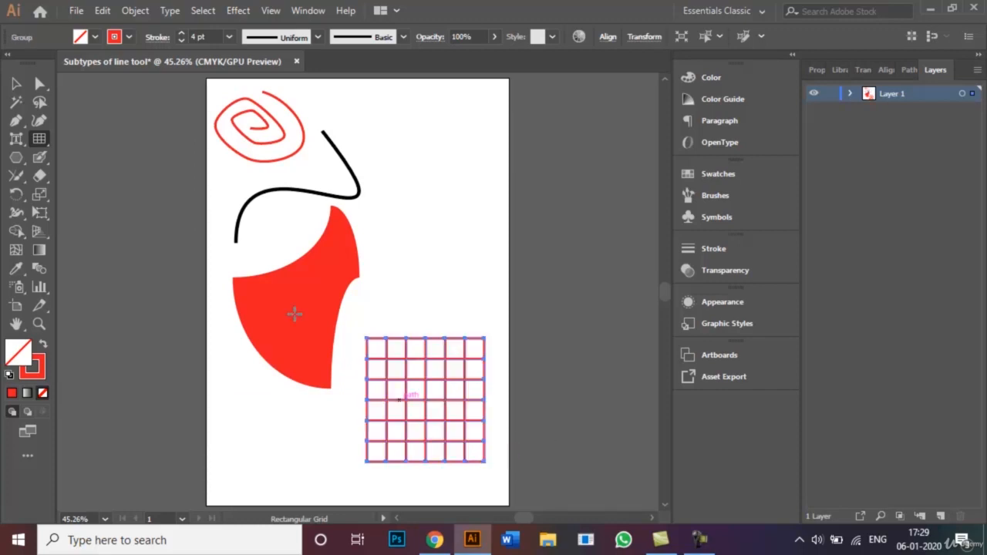
click(15, 85)
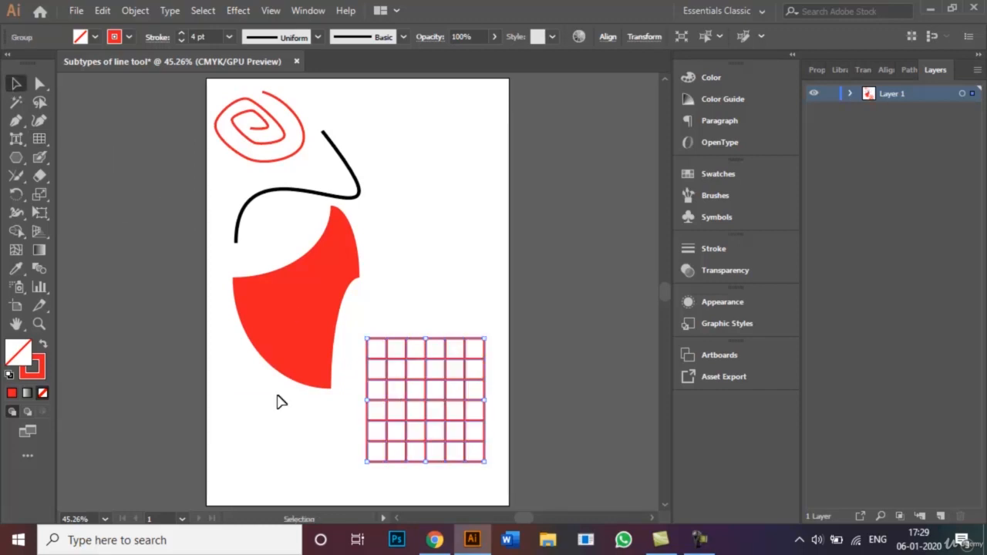
drag(368, 401, 342, 401)
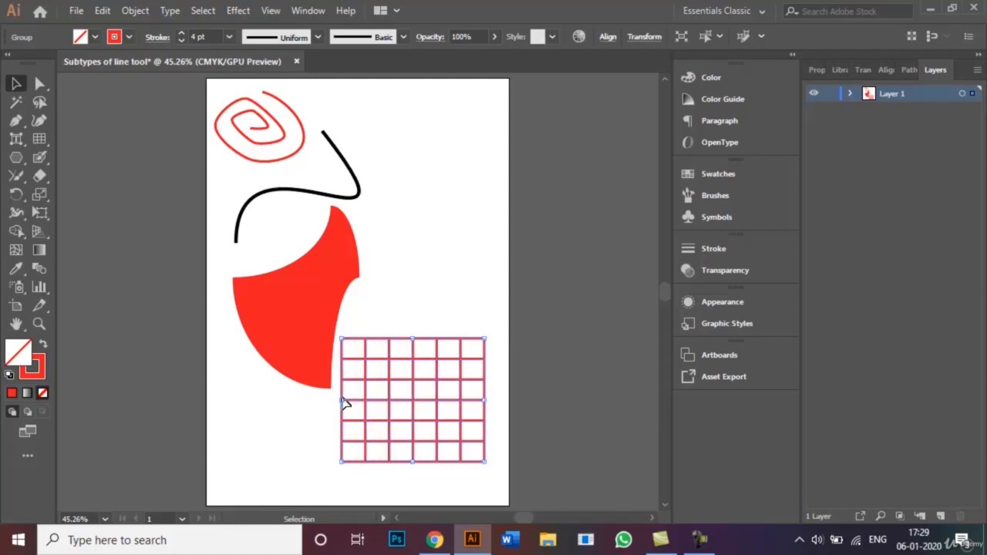
click(434, 309)
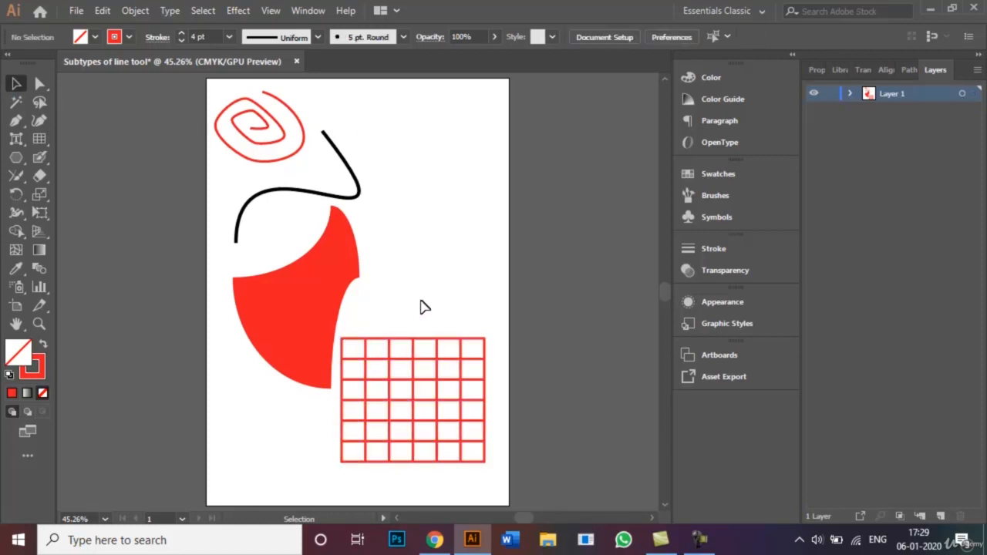
- Remove the grid's first three top-row cells, rows 2–4 of the third column and the fourth row's last three cells with Shape Builder
key(ctrl+plus)
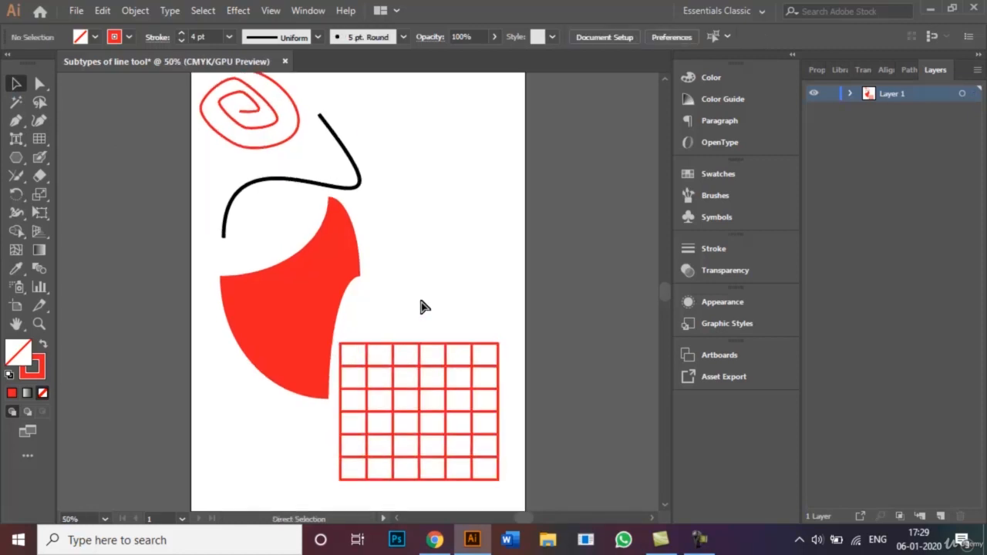
click(436, 349)
key(ctrl+plus)
key(ctrl+plus)
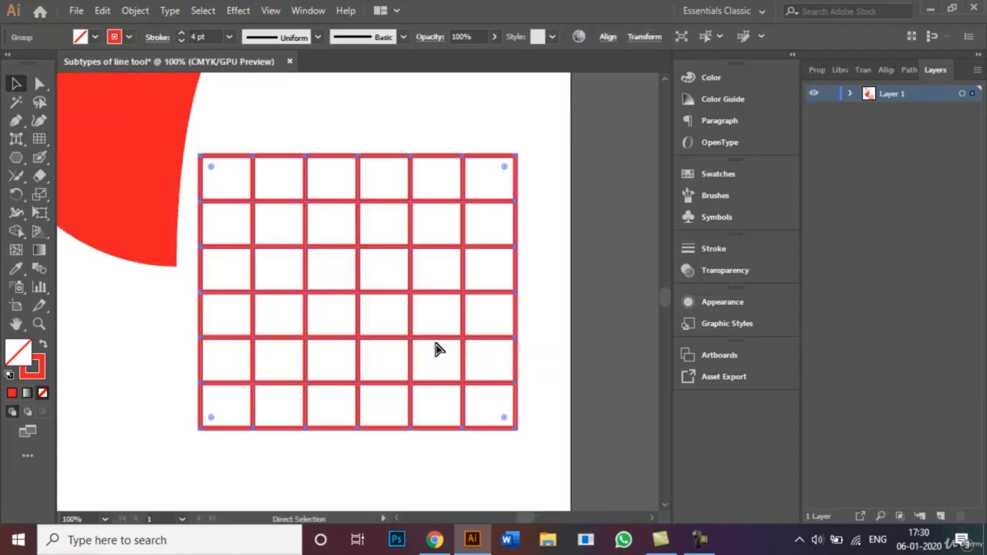
click(14, 233)
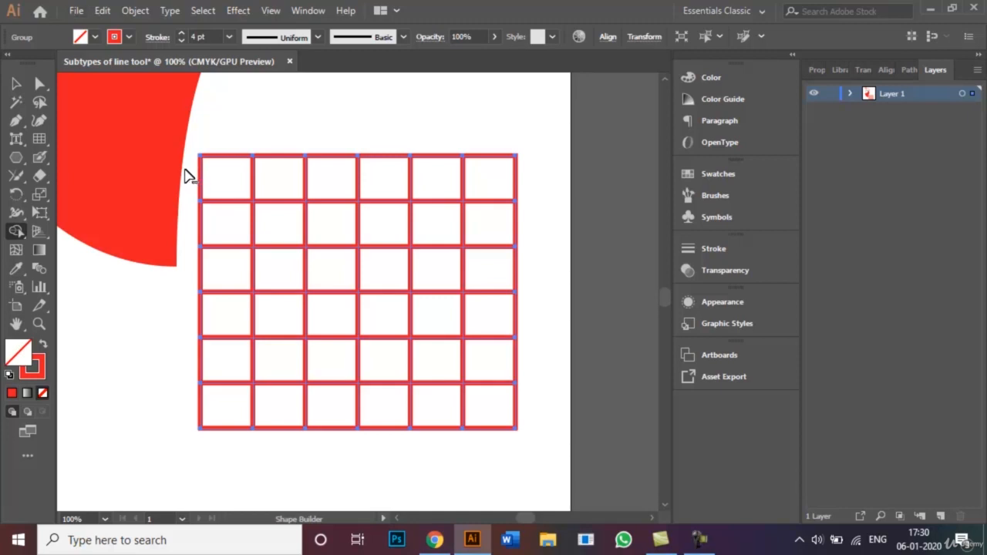
mouse_move(185, 176)
mouse_down()
mouse_move(348, 186)
mouse_move(344, 110)
mouse_up()
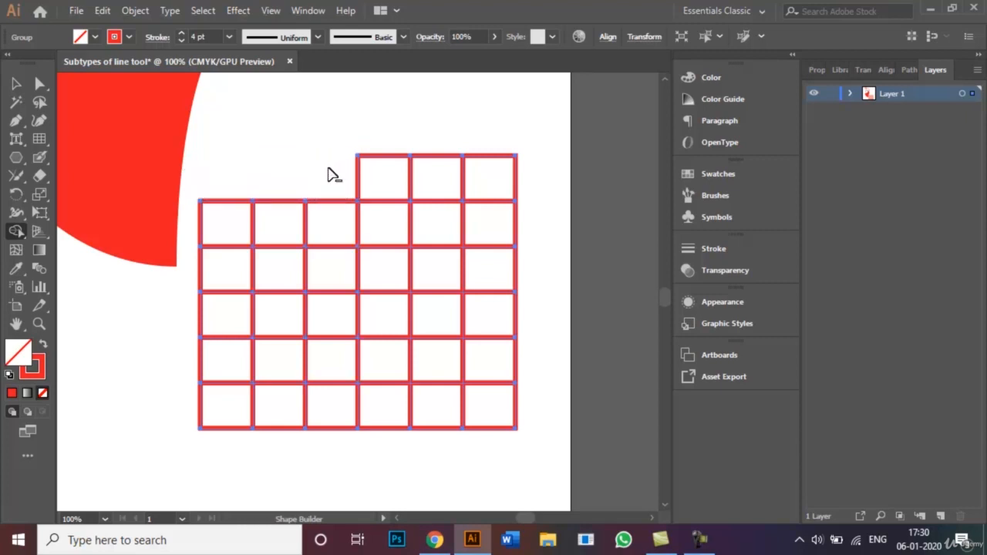
mouse_move(329, 168)
mouse_down()
mouse_move(337, 314)
mouse_move(513, 324)
mouse_move(543, 316)
mouse_up()
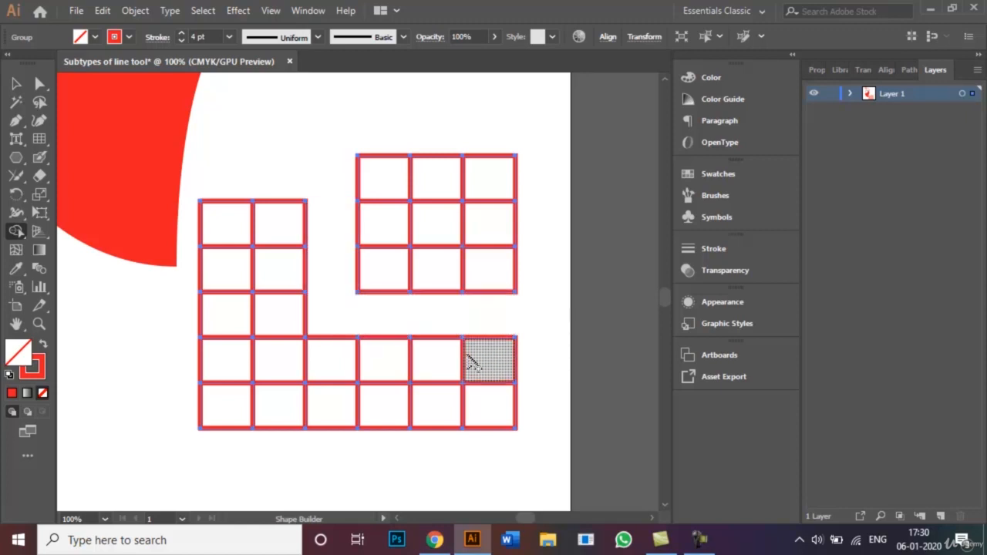
click(699, 539)
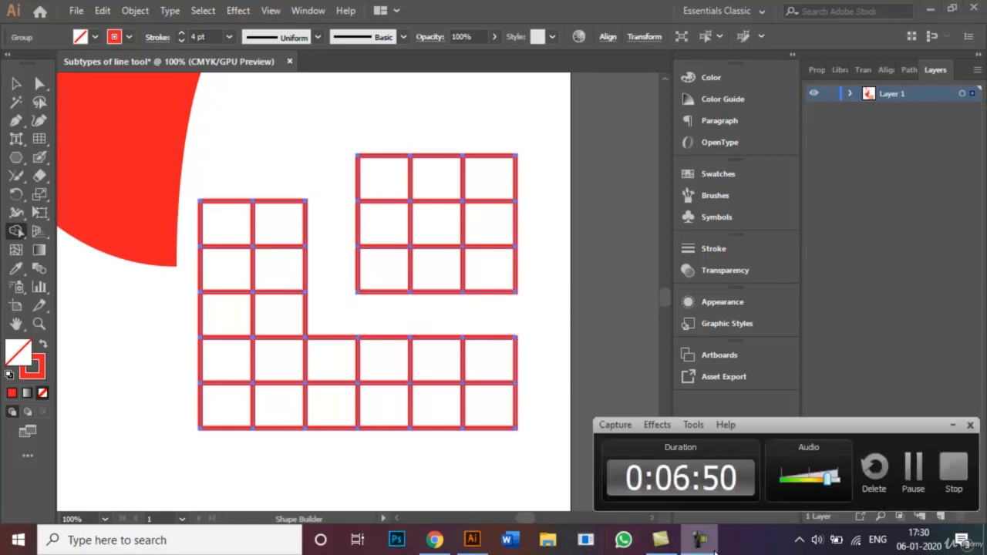
click(912, 470)
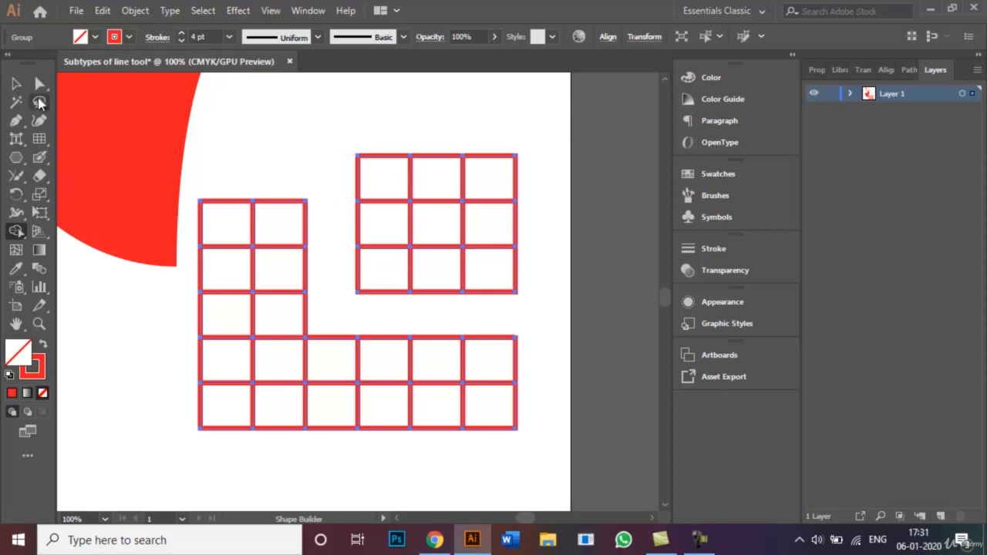
- Try to set the grid's stroke colour to black while Shape Builder is active, and deselect the grid
click(128, 37)
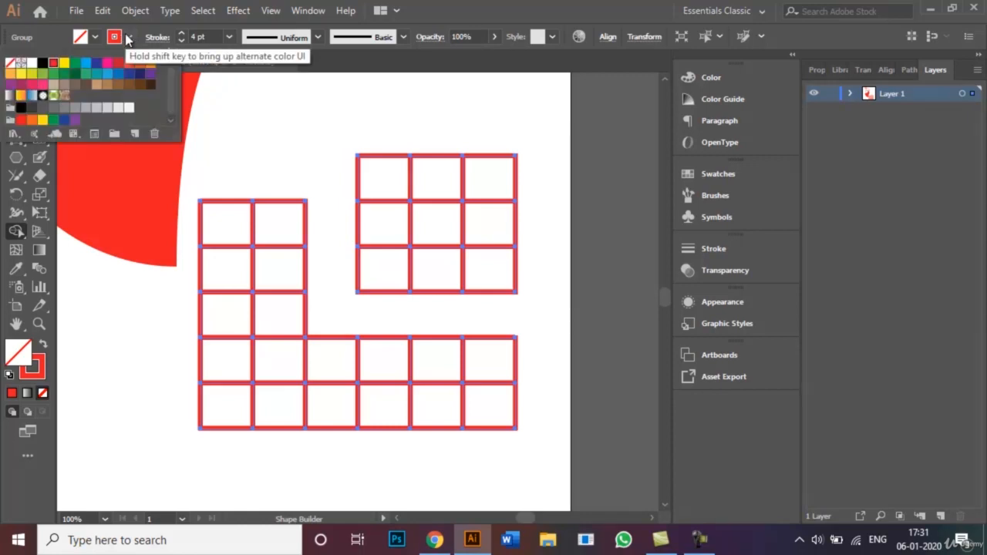
click(43, 63)
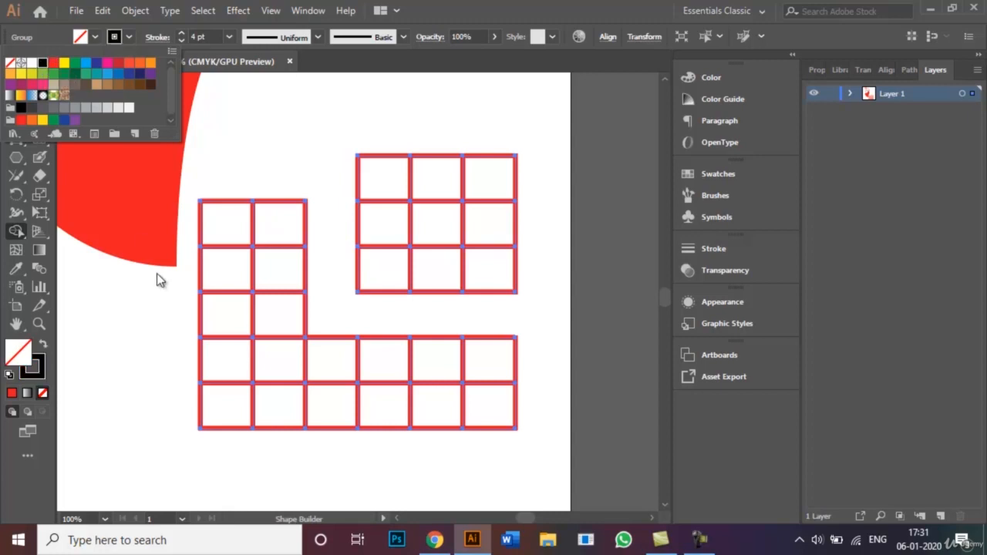
click(163, 320)
click(16, 83)
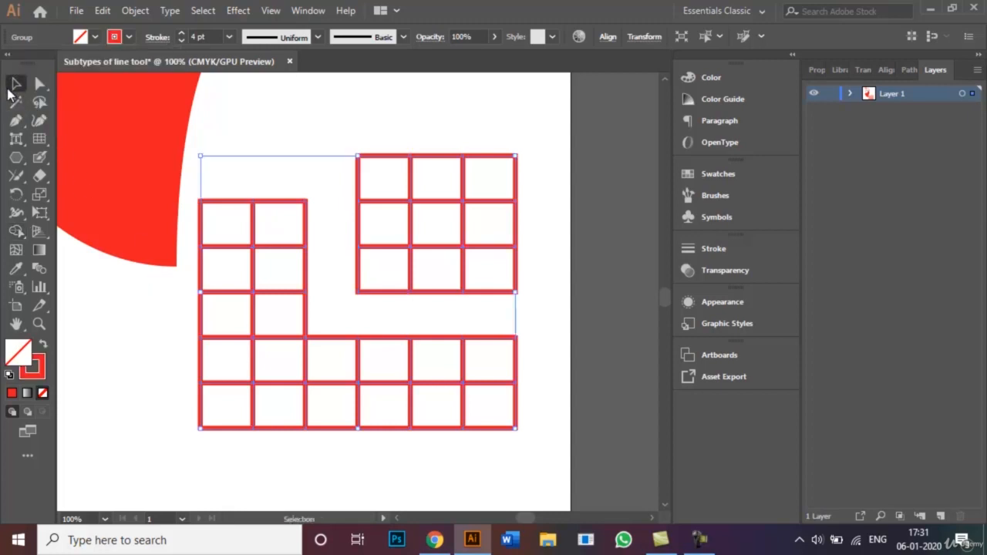
click(259, 130)
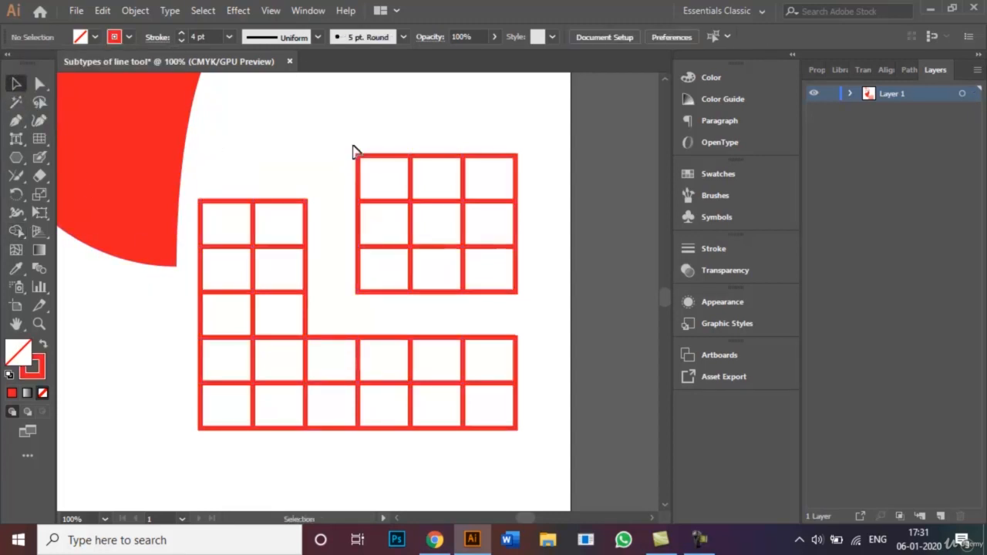
- Select the whole cut grid with the Selection tool, change its stroke colour to black, and deselect it
drag(233, 125, 529, 456)
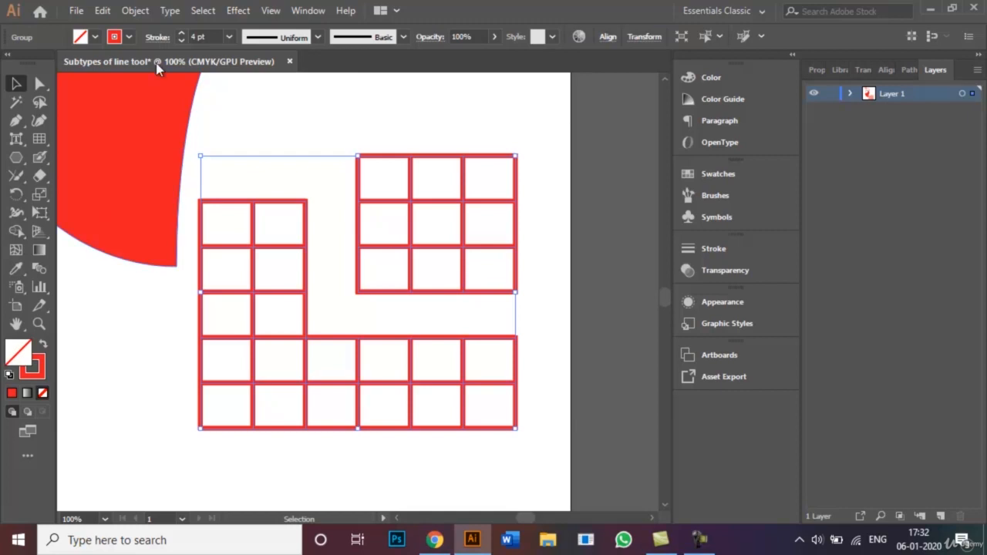
click(131, 35)
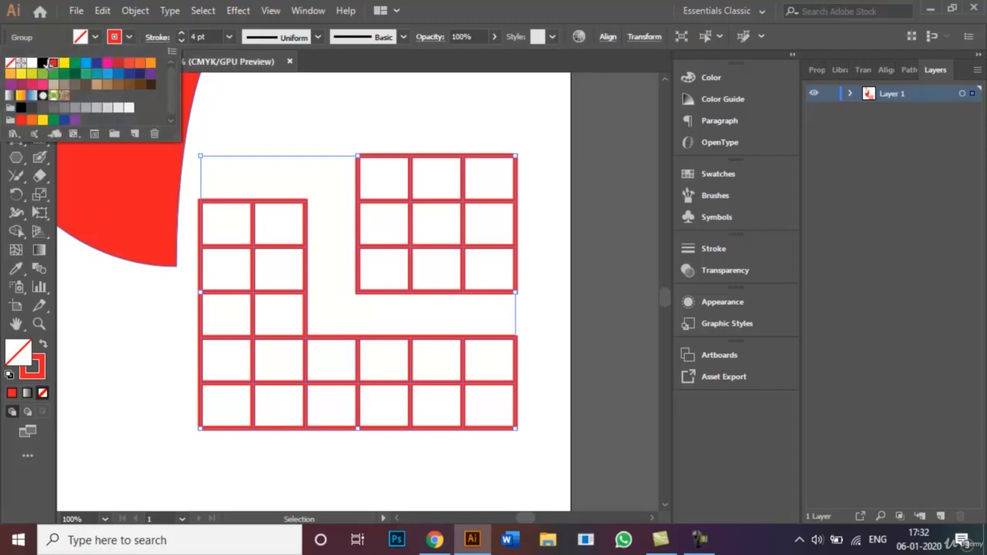
click(42, 62)
click(280, 150)
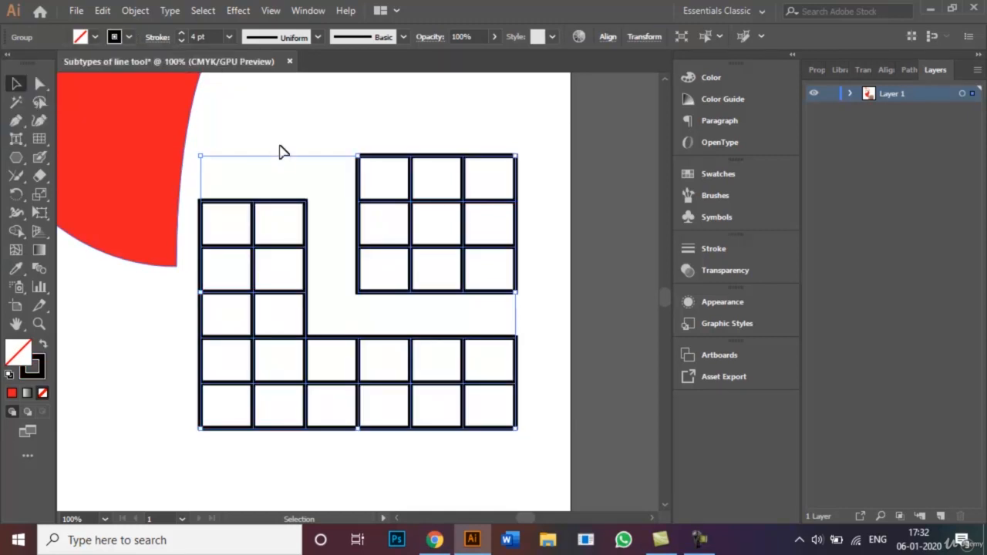
click(273, 136)
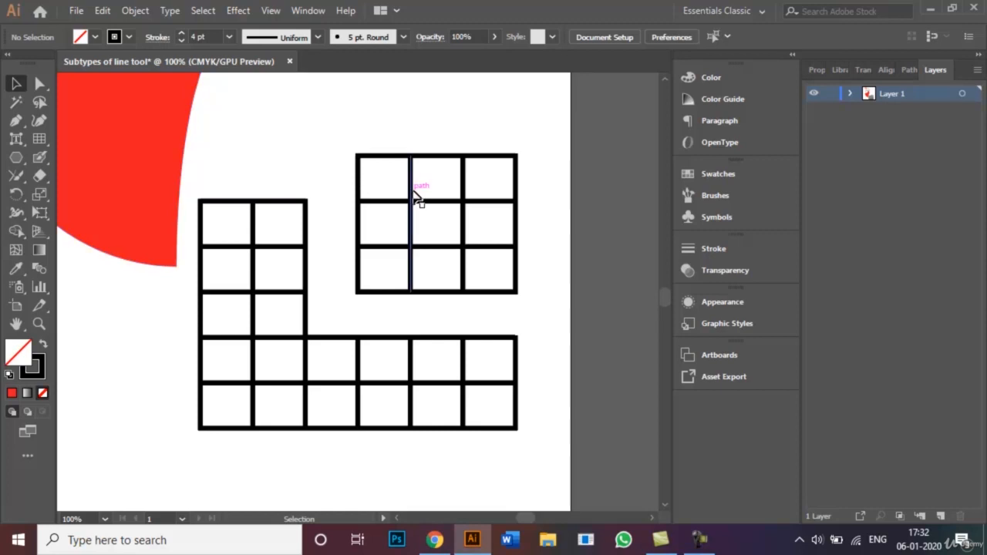
- Draw a polar grid with five radial dividers above the square grids, move it fully onto the page beside the black curve, and deselect it
key(ctrl+plus)
key(ctrl+0)
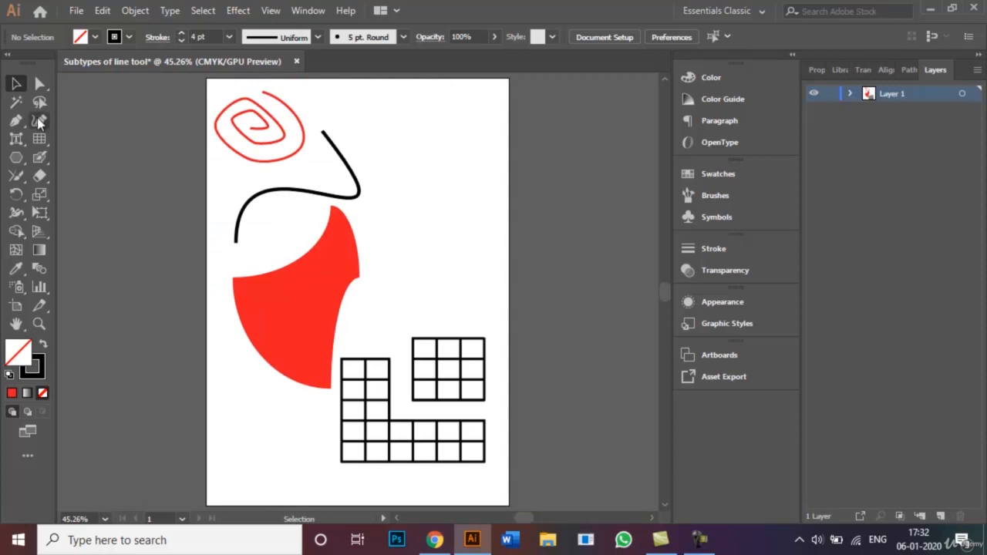
click(42, 142)
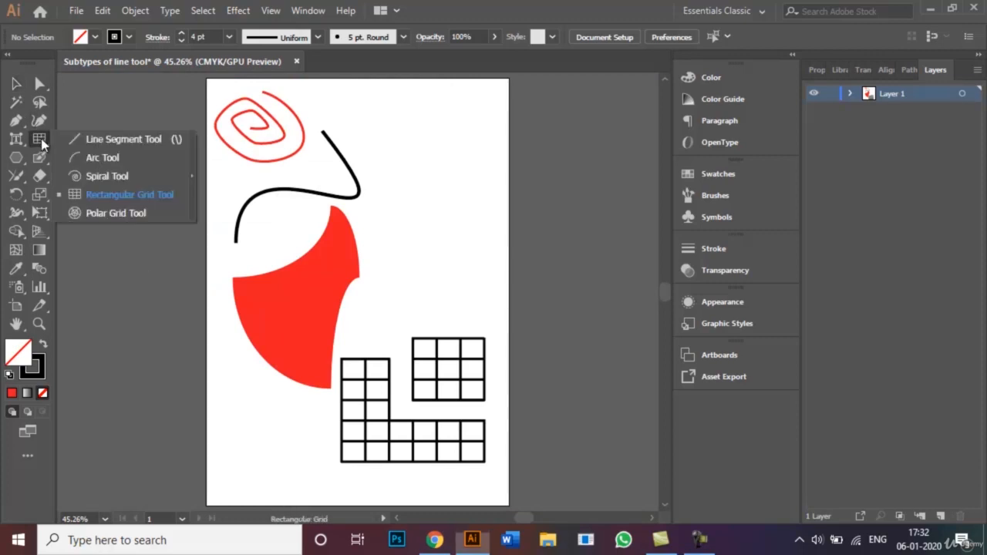
click(112, 209)
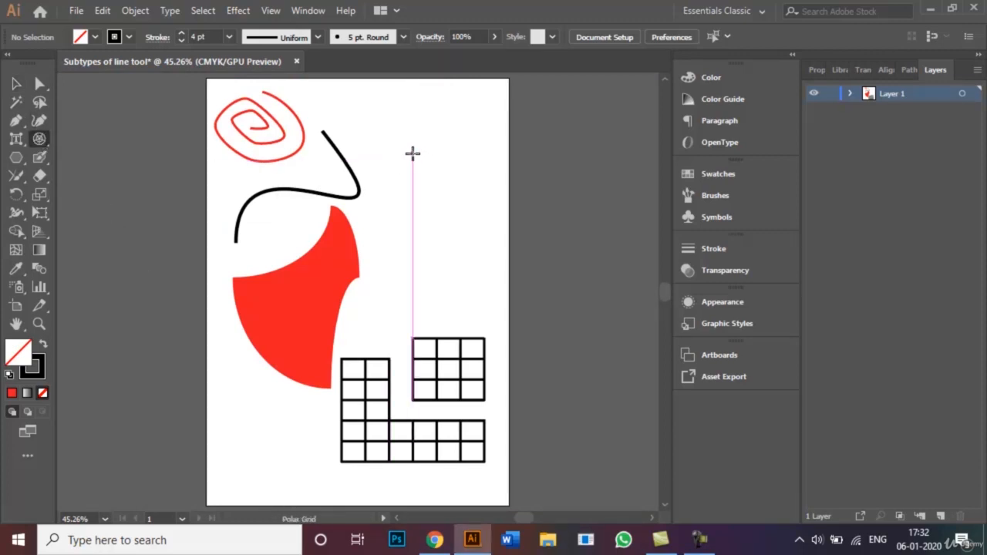
drag(412, 152, 529, 254)
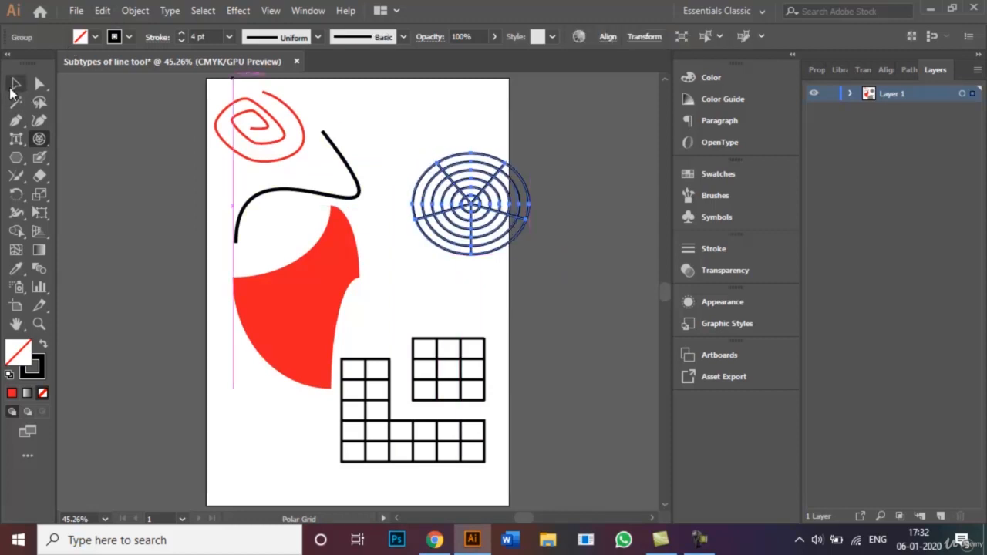
click(16, 85)
drag(471, 211, 430, 176)
click(425, 265)
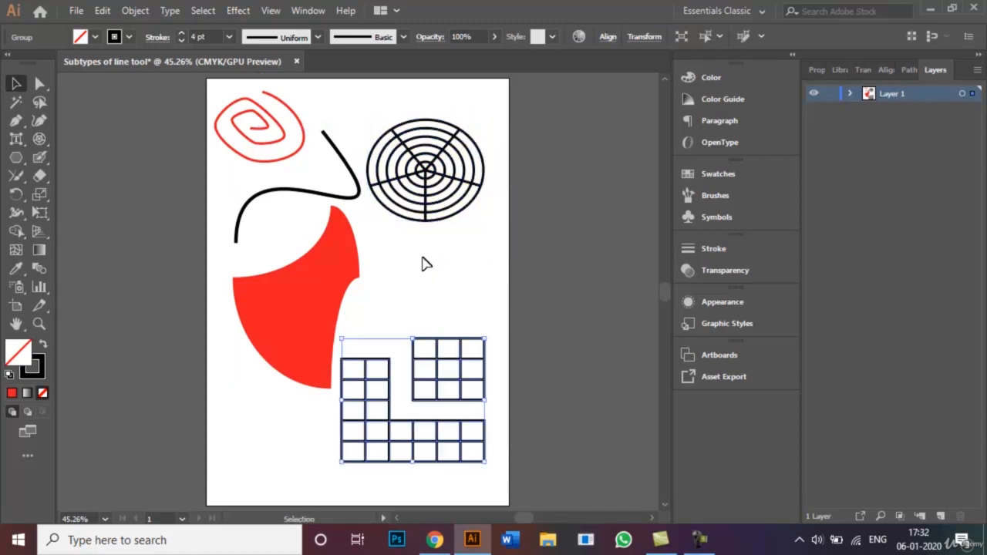
- Draw a small unfilled circle with the Ellipse tool, centred over the top edge of the polar grid
click(18, 157)
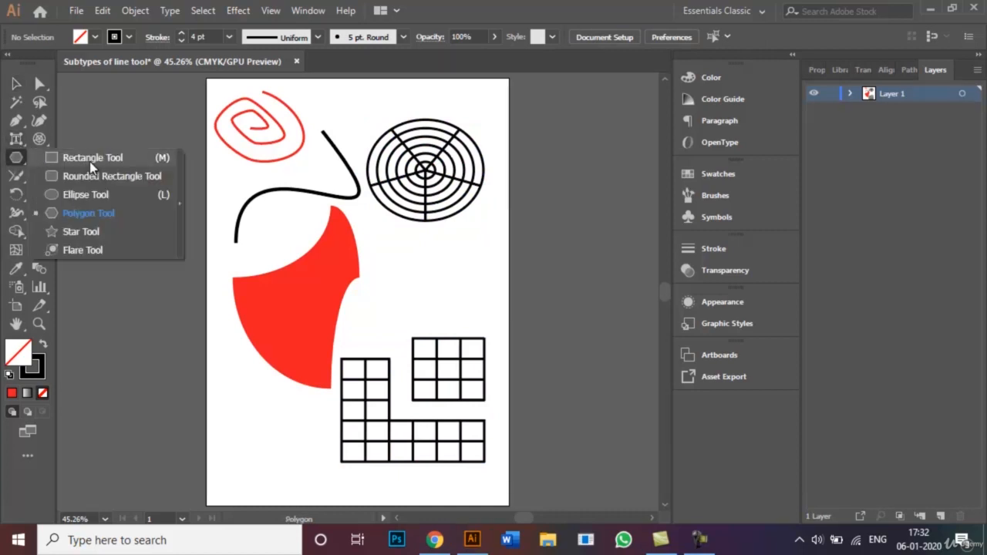
click(126, 199)
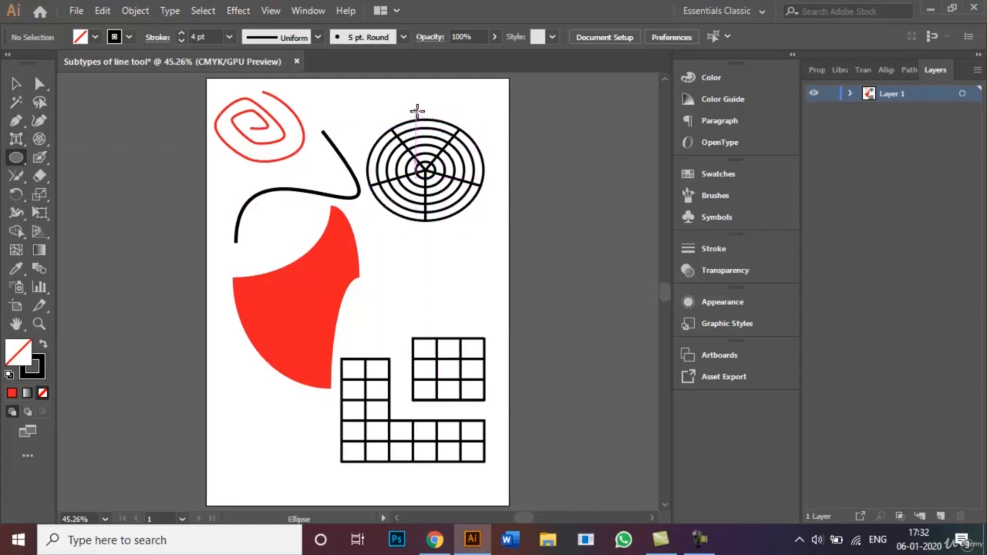
drag(424, 113, 441, 130)
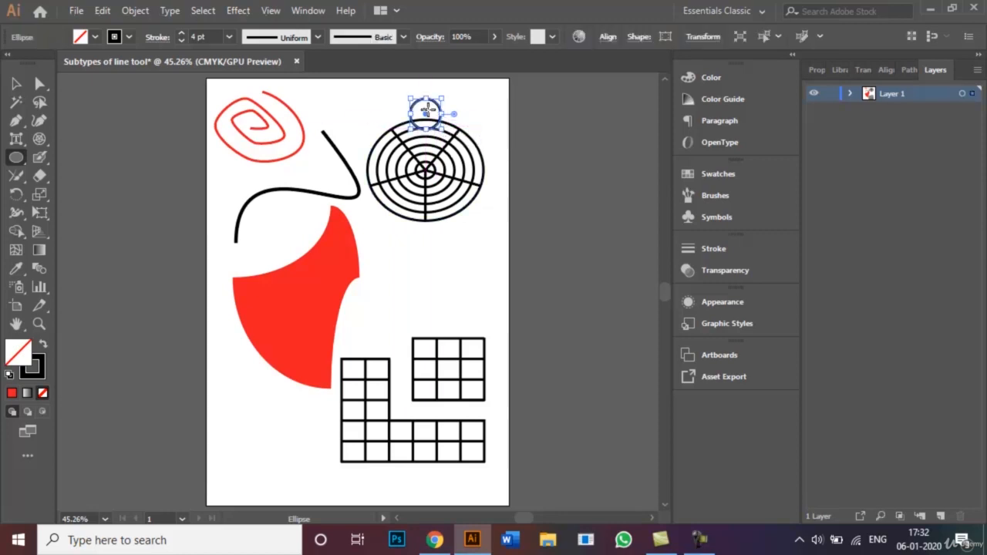
- Arrange the small circle and four copies with one in each of the polar grid's five sectors, and delete the polar grid
click(15, 85)
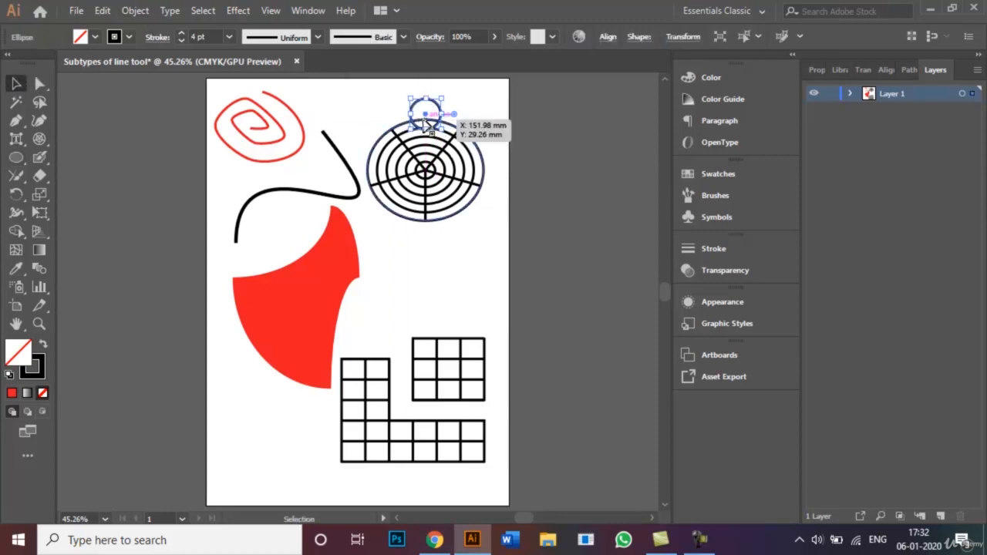
drag(425, 114, 445, 195)
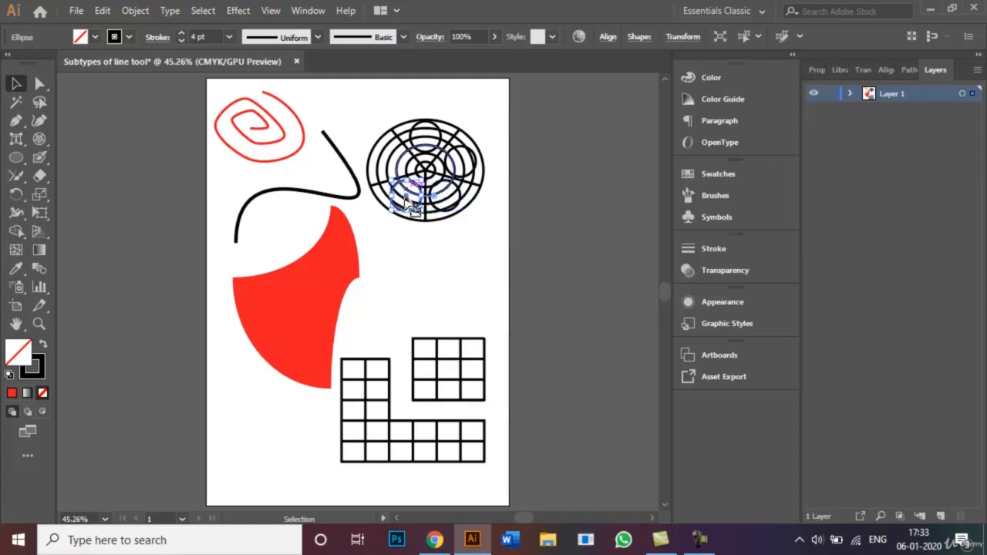
drag(408, 199, 393, 163)
click(478, 133)
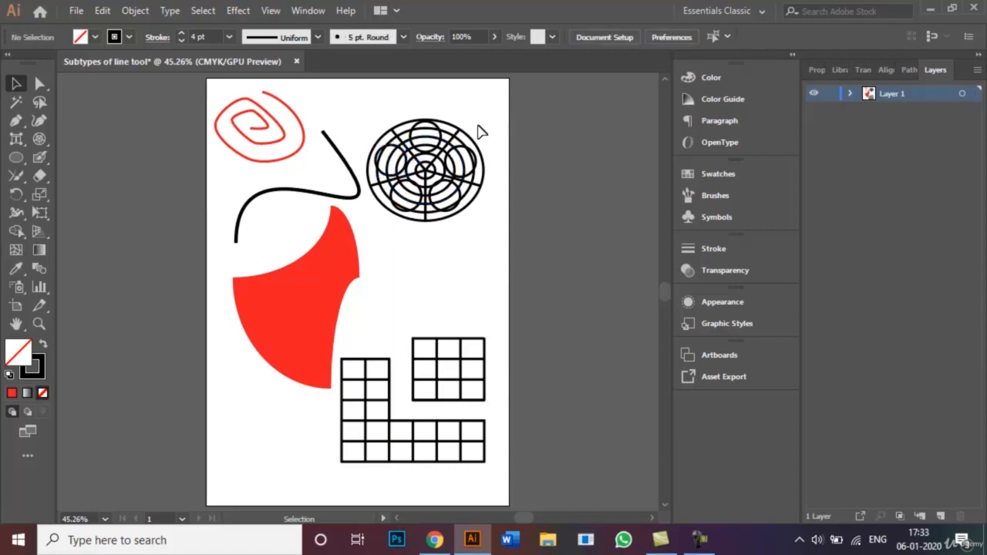
click(461, 139)
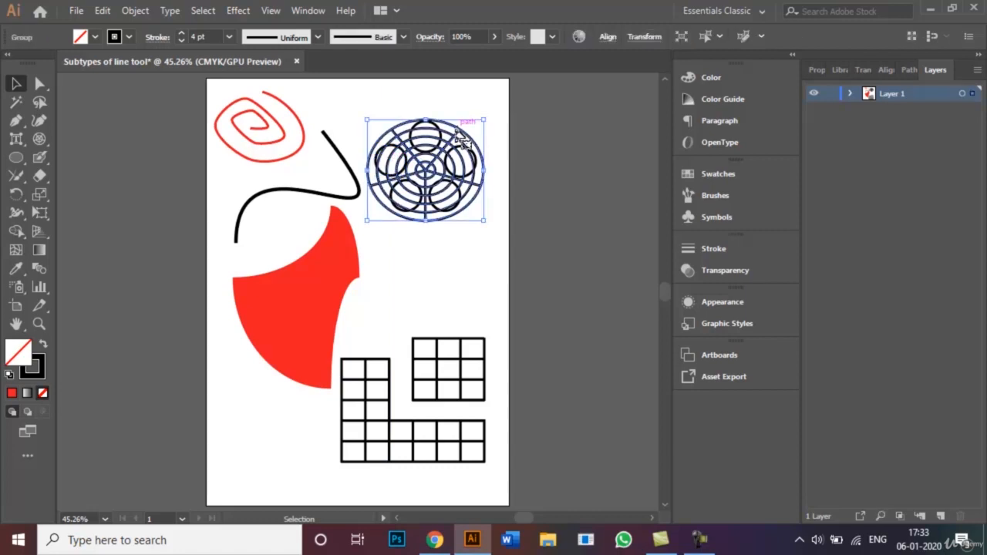
key(Delete)
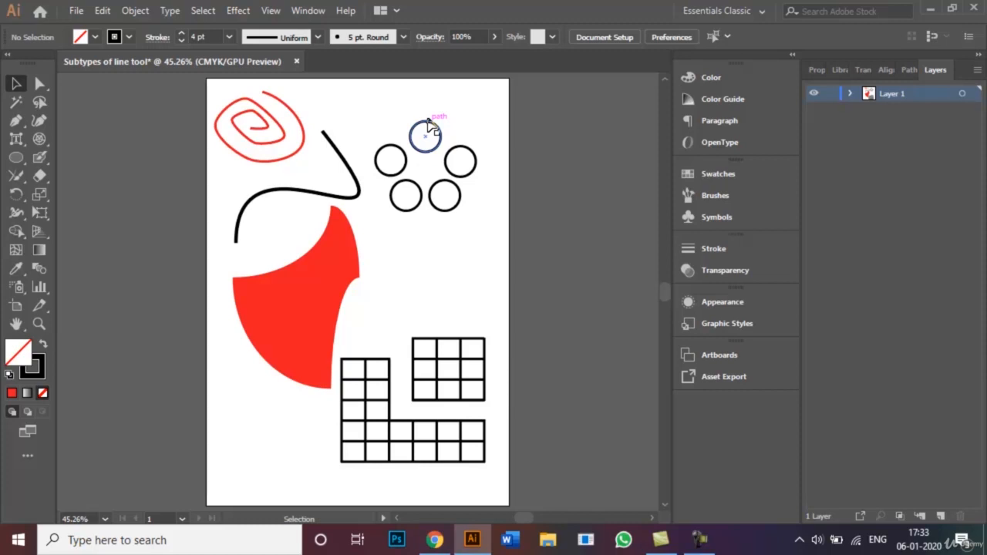
- View the Save As options for storing the document as an Adobe Illustrator (*.AI) file, and leave without saving
click(77, 11)
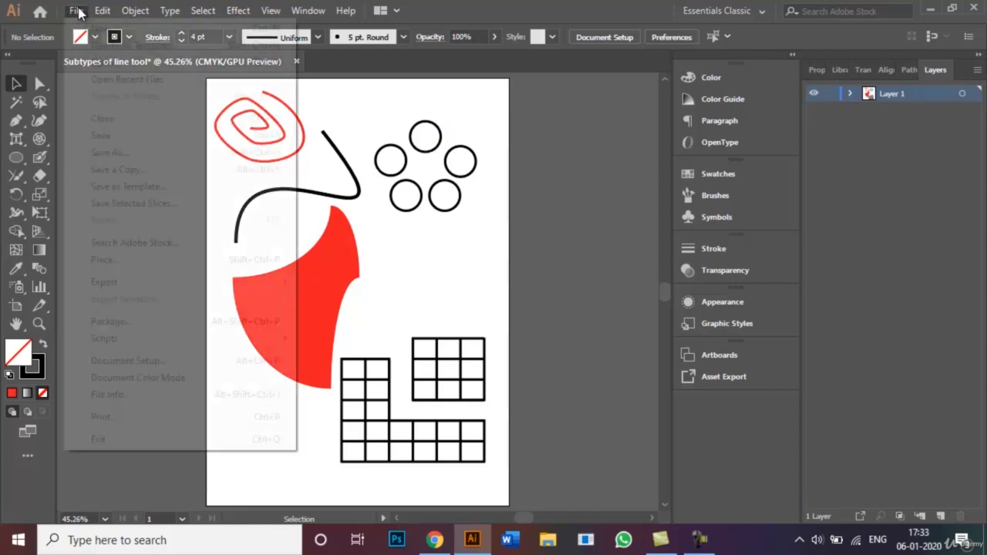
click(119, 153)
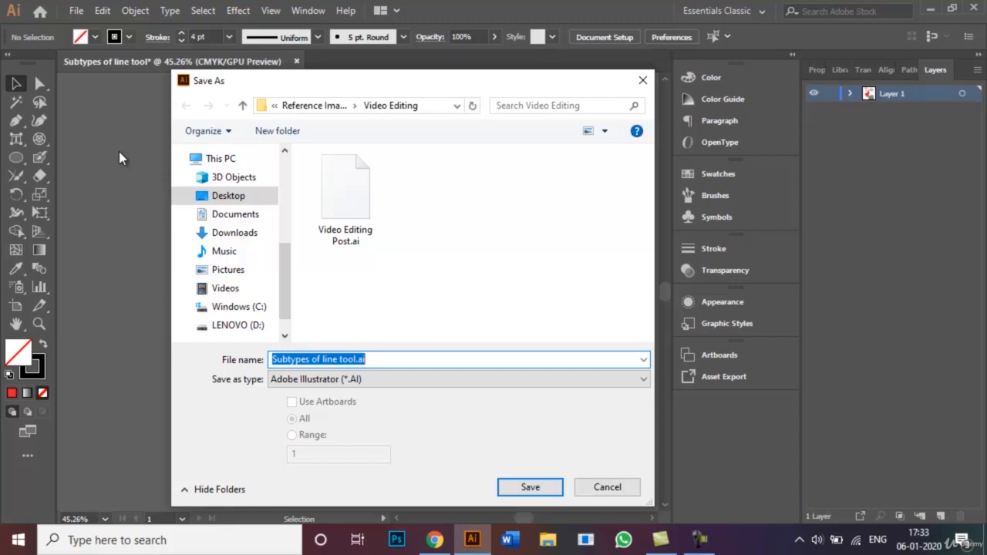
click(635, 493)
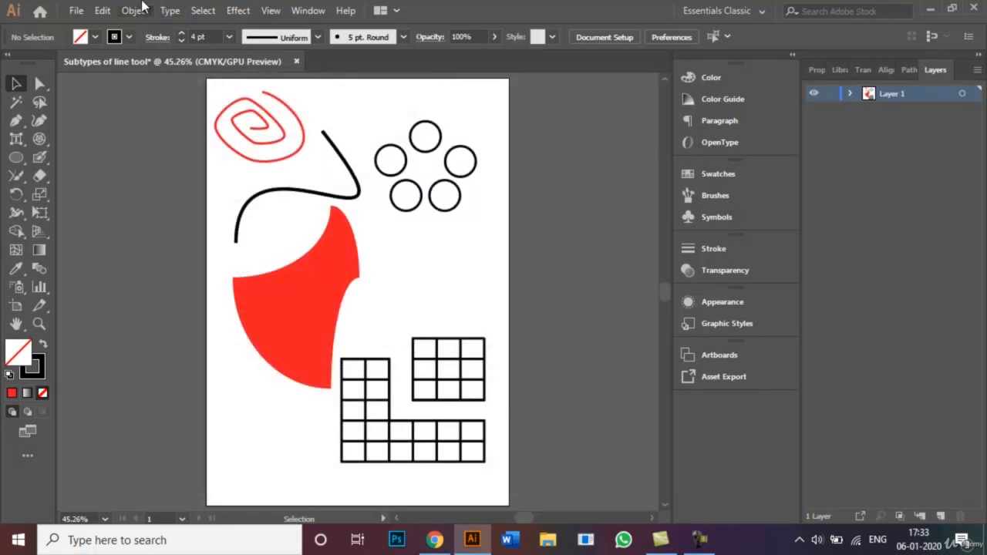
- View the Export As options for the JPEG (*.JPG) format, and leave without exporting
click(77, 11)
mouse_move(189, 285)
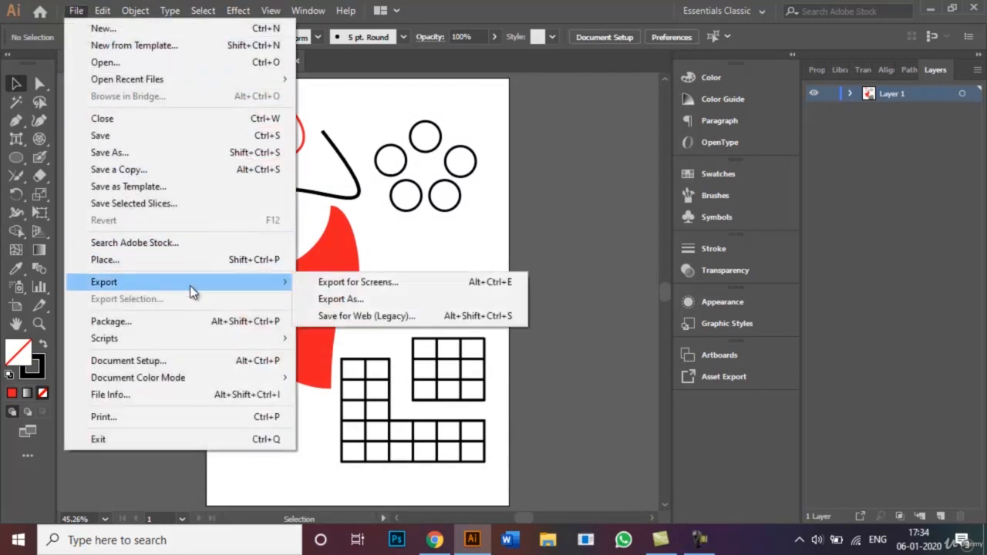
click(362, 299)
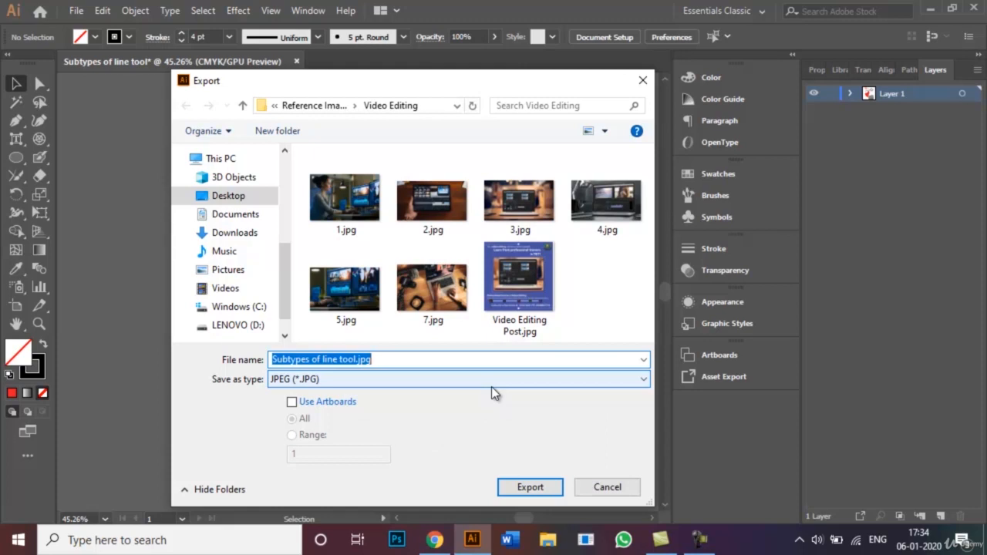
click(603, 493)
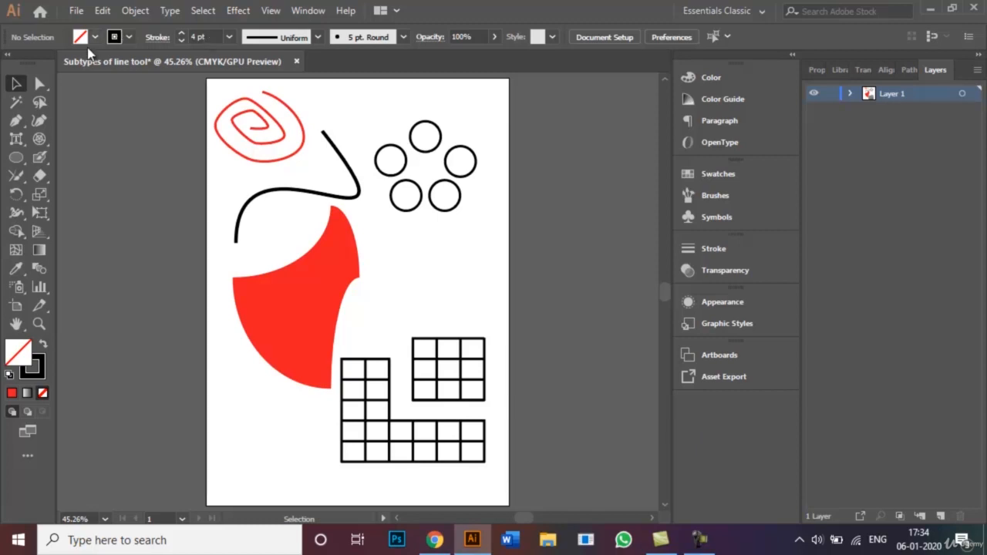
click(43, 138)
click(46, 139)
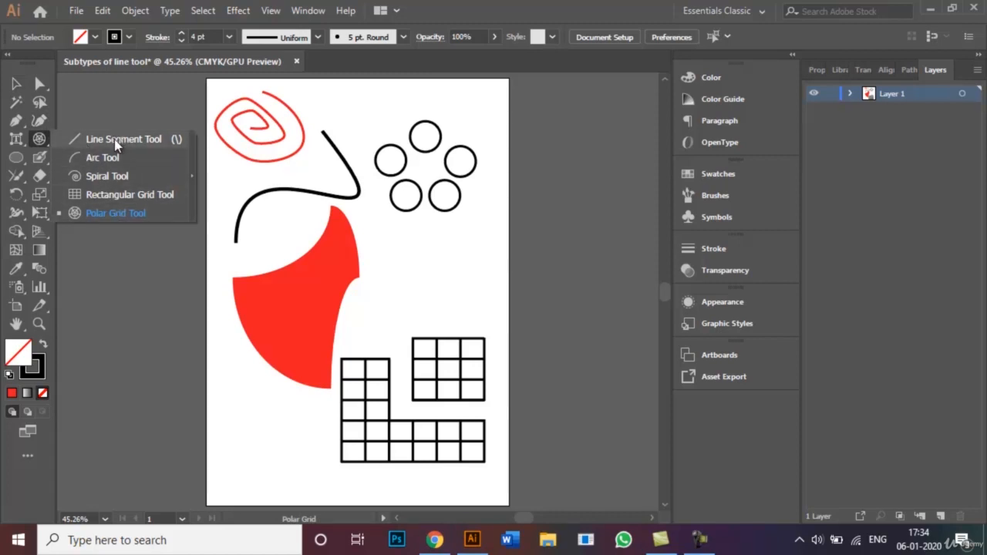
click(18, 85)
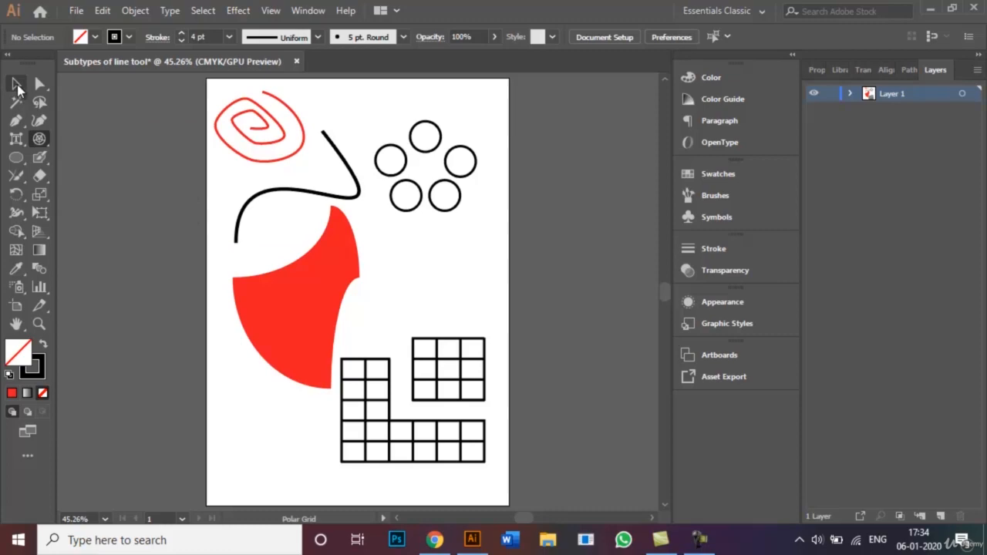